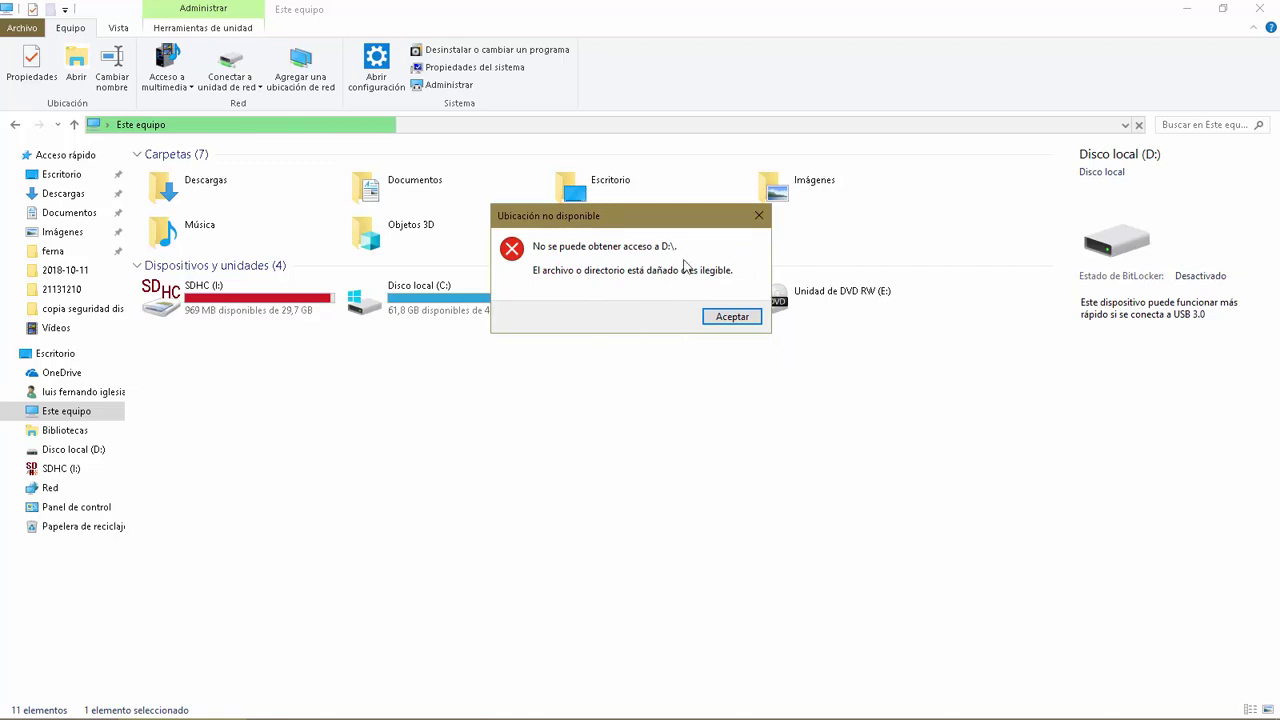
Dismiss the D: access error and close the file window.
click(726, 317)
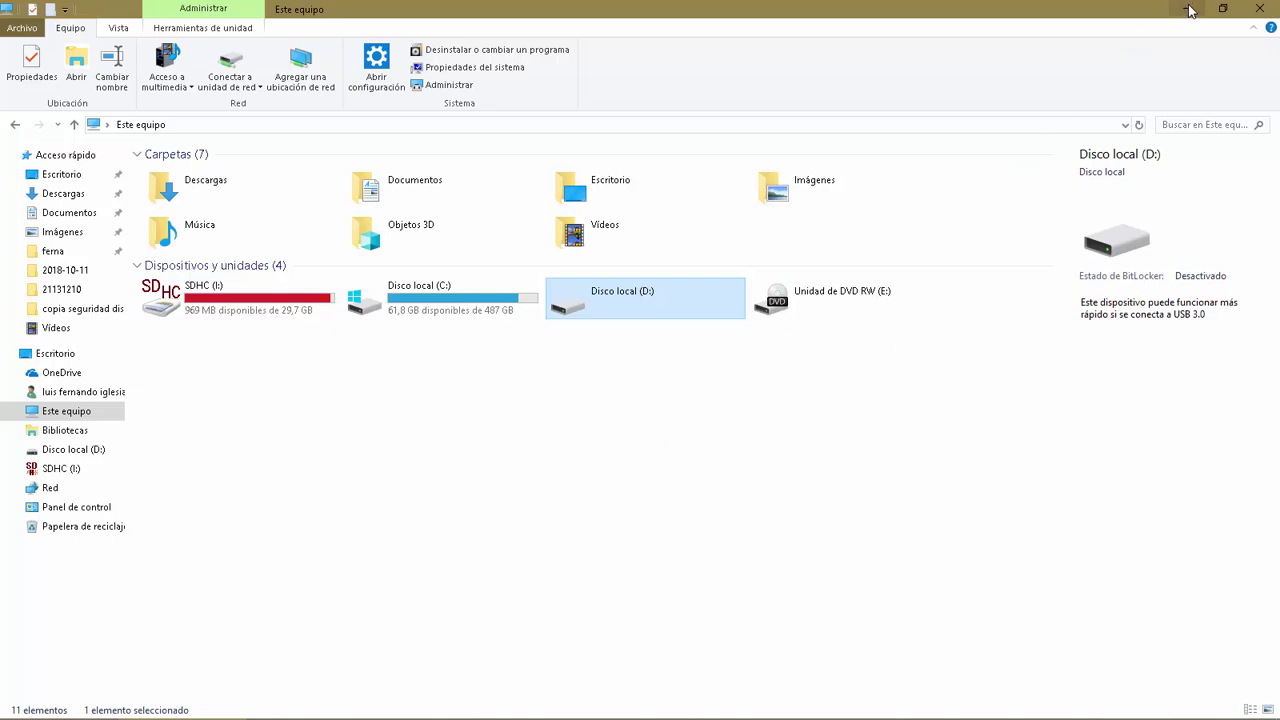
click(1259, 10)
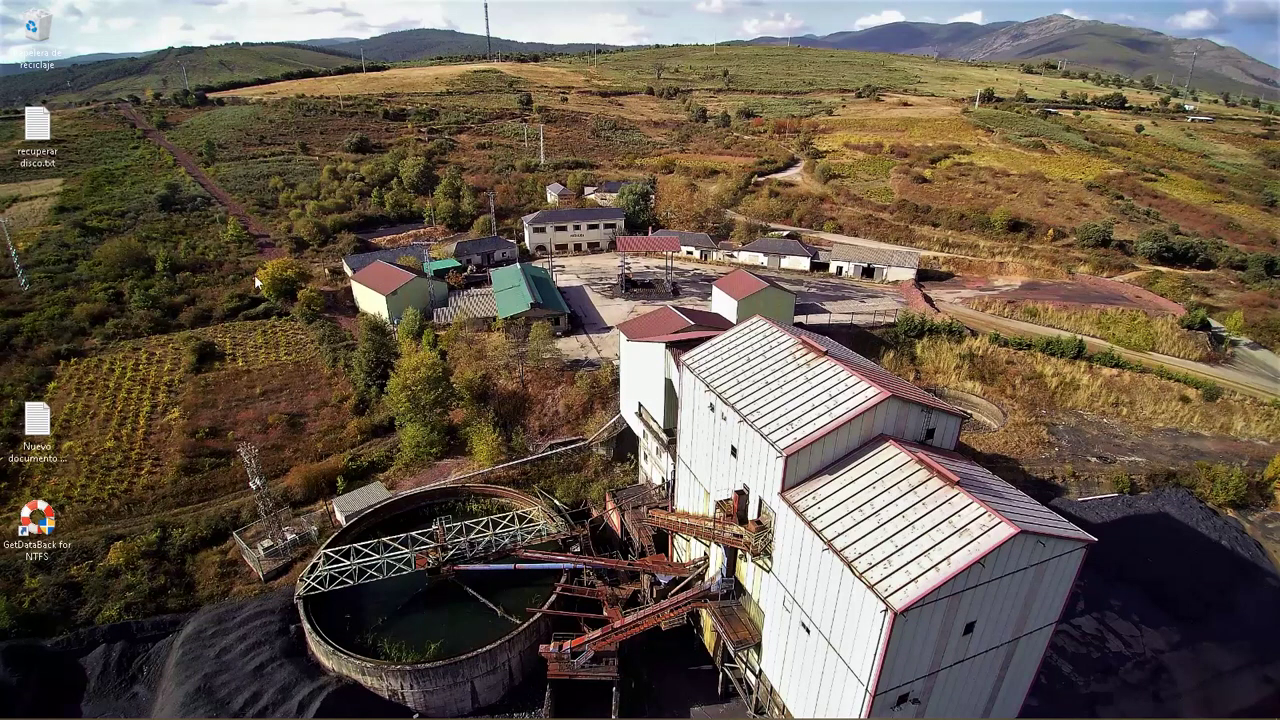
Open recuperar disco.txt from the desktop and select its chkdsk d: /f line.
click(35, 148)
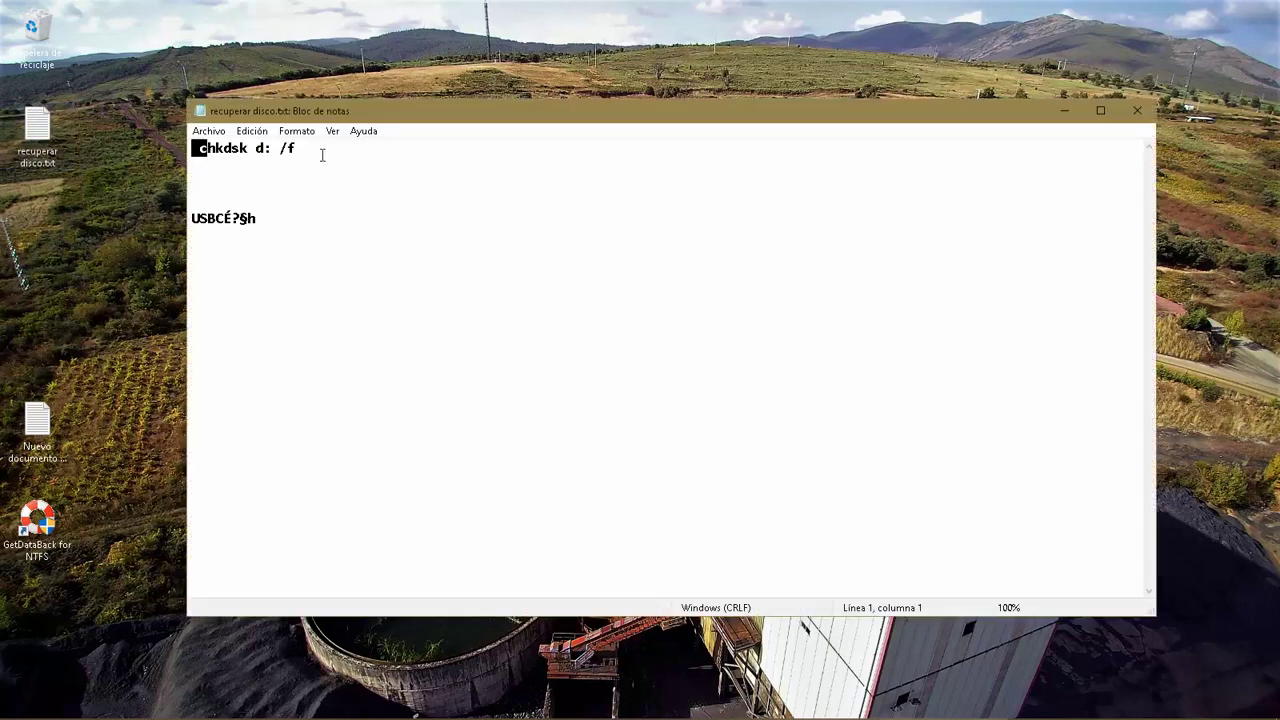
mouse_move(322, 150)
mouse_down()
mouse_move(202, 148)
mouse_move(322, 150)
mouse_up()
click(200, 150)
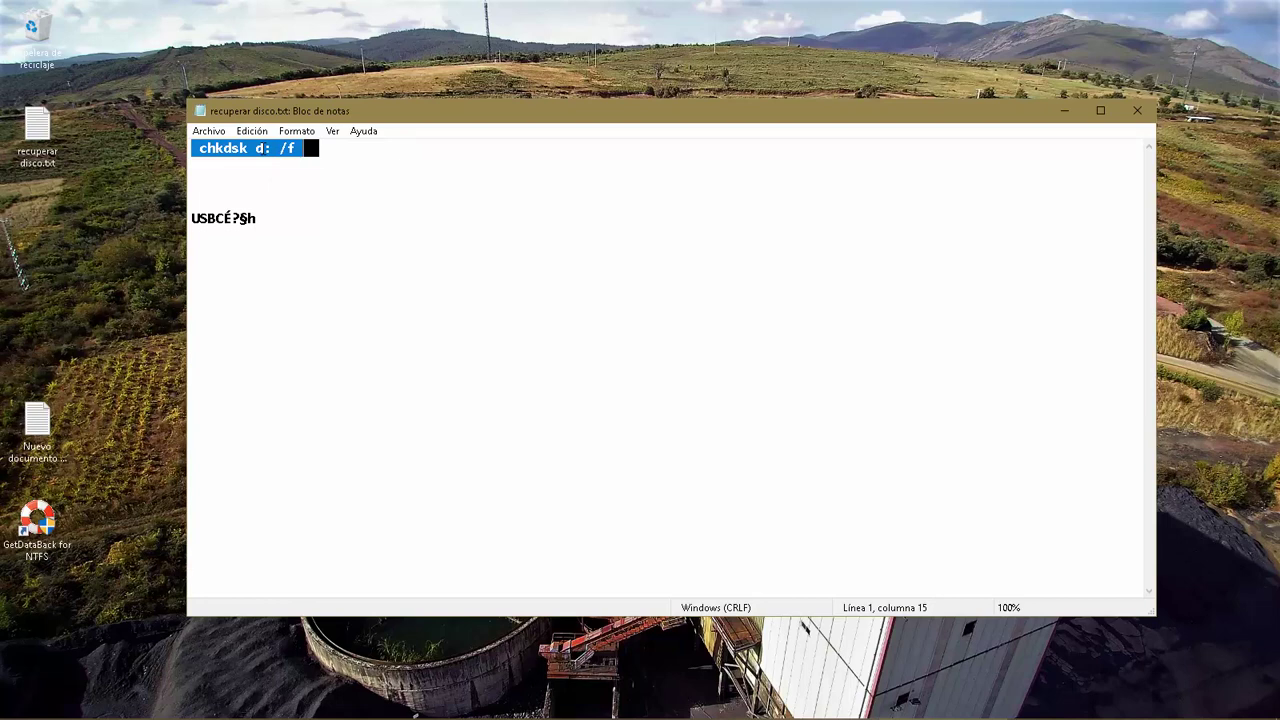
Check the damaged disk's drive letter among the computer's devices and drives, and close the file window.
mouse_move(250, 712)
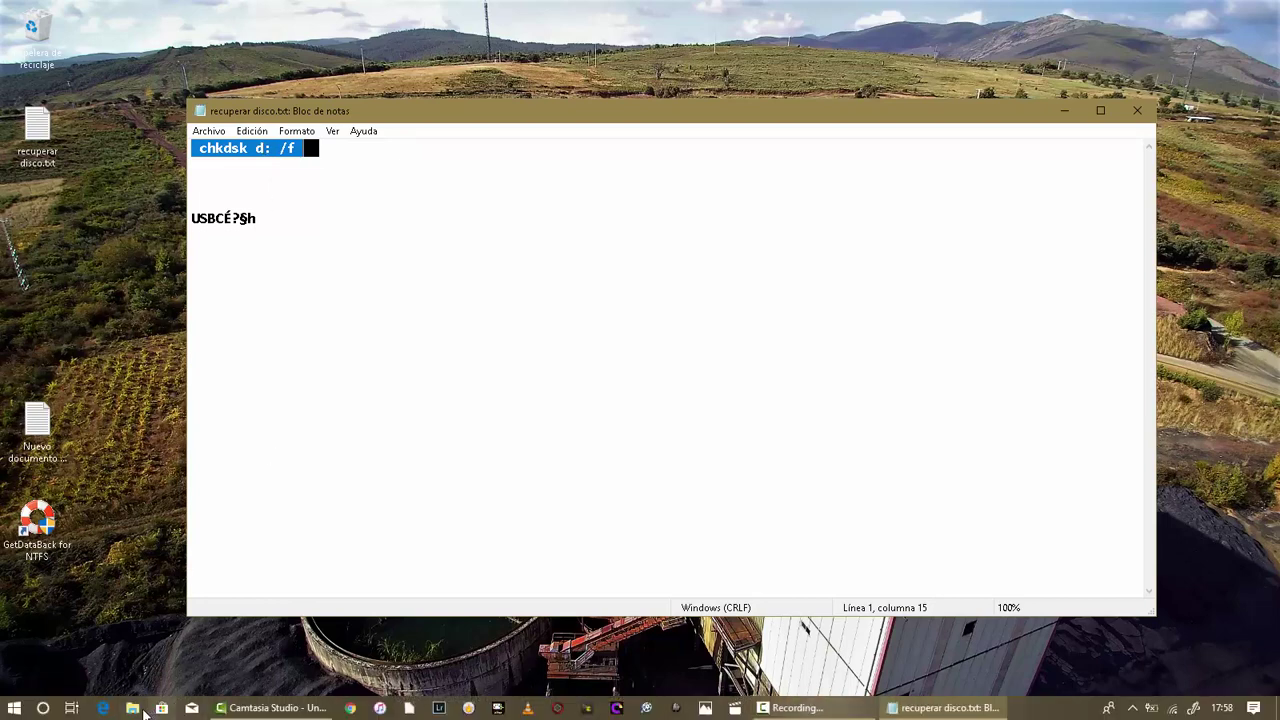
click(142, 709)
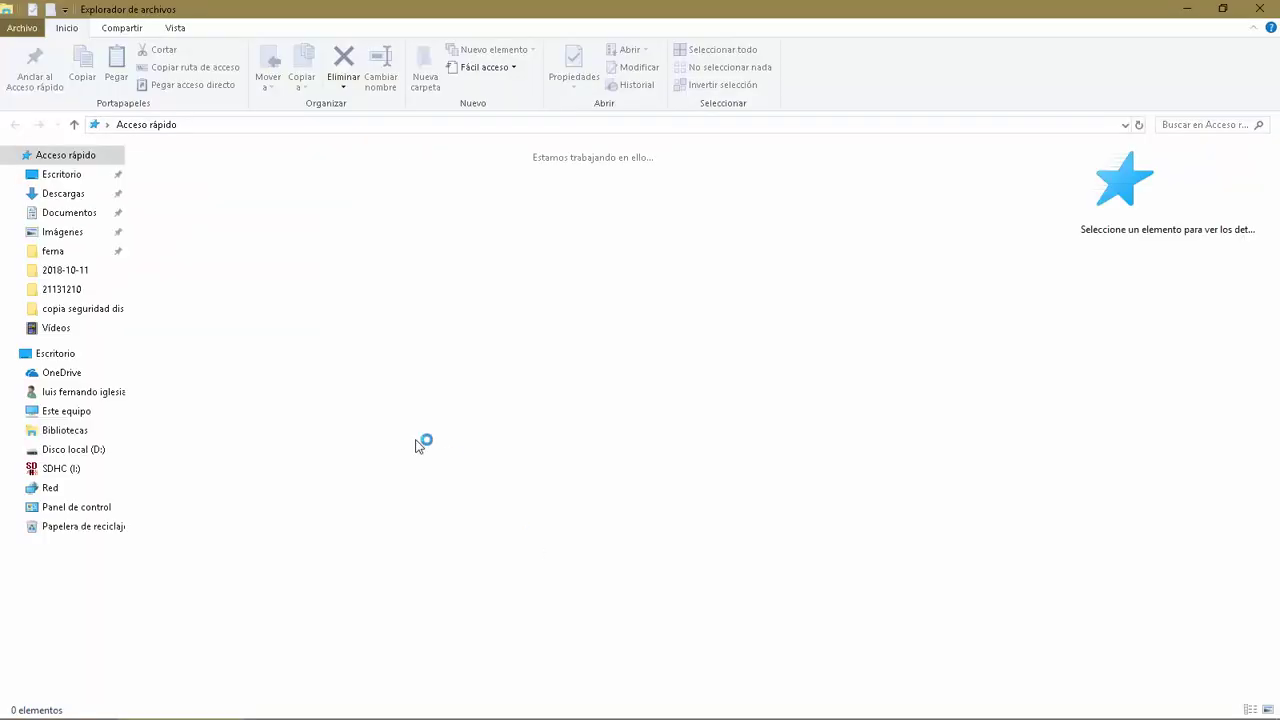
click(60, 411)
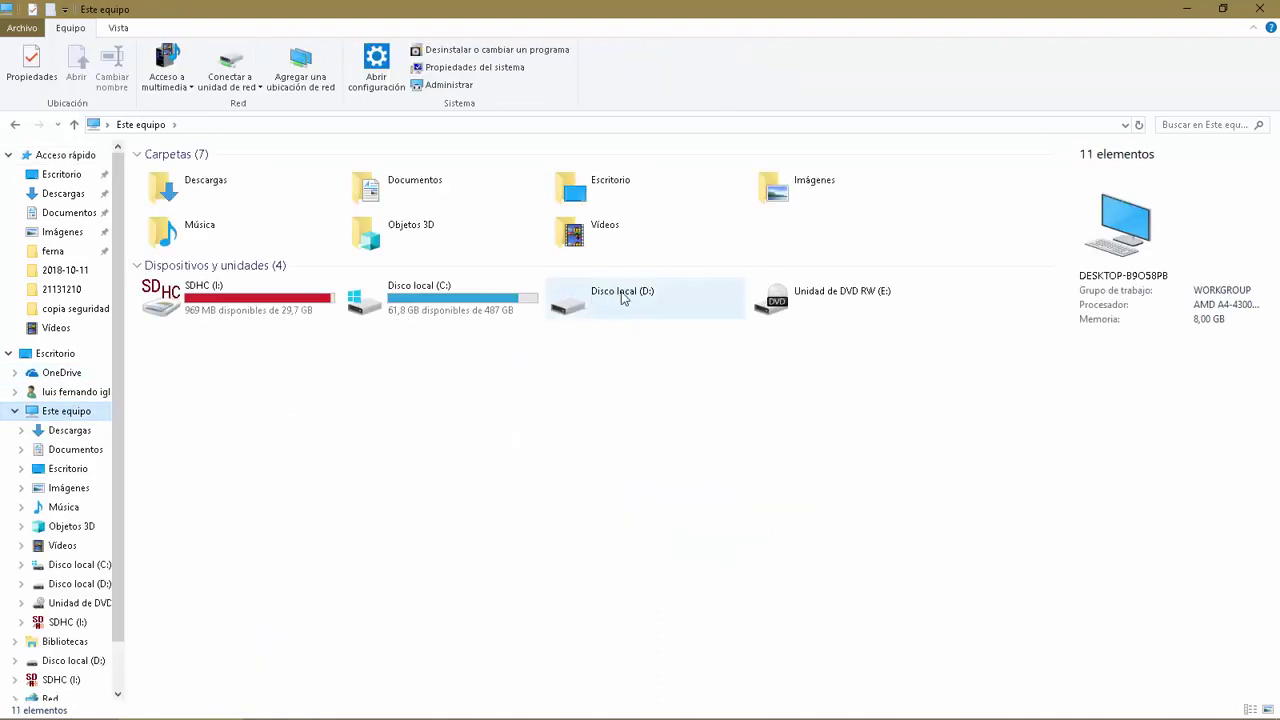
click(1259, 9)
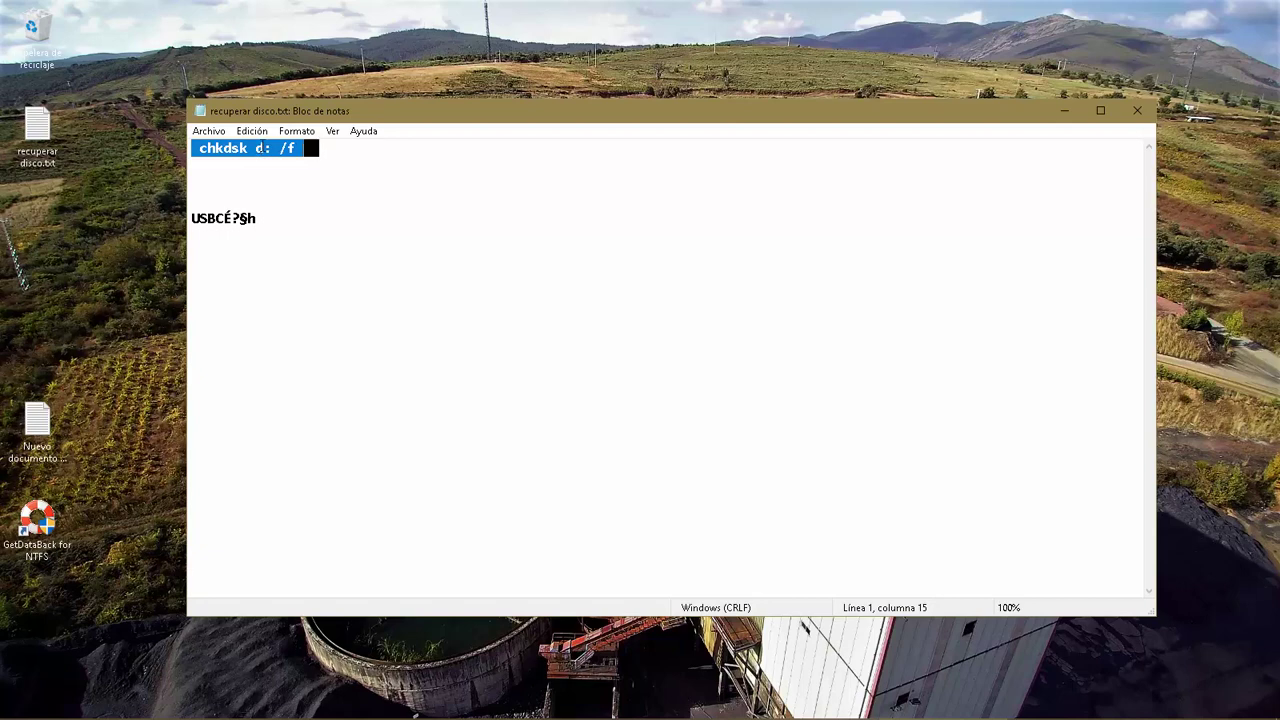
Copy the chkdsk d: /f command from the text file and minimize the file's window.
click(262, 149)
click(309, 150)
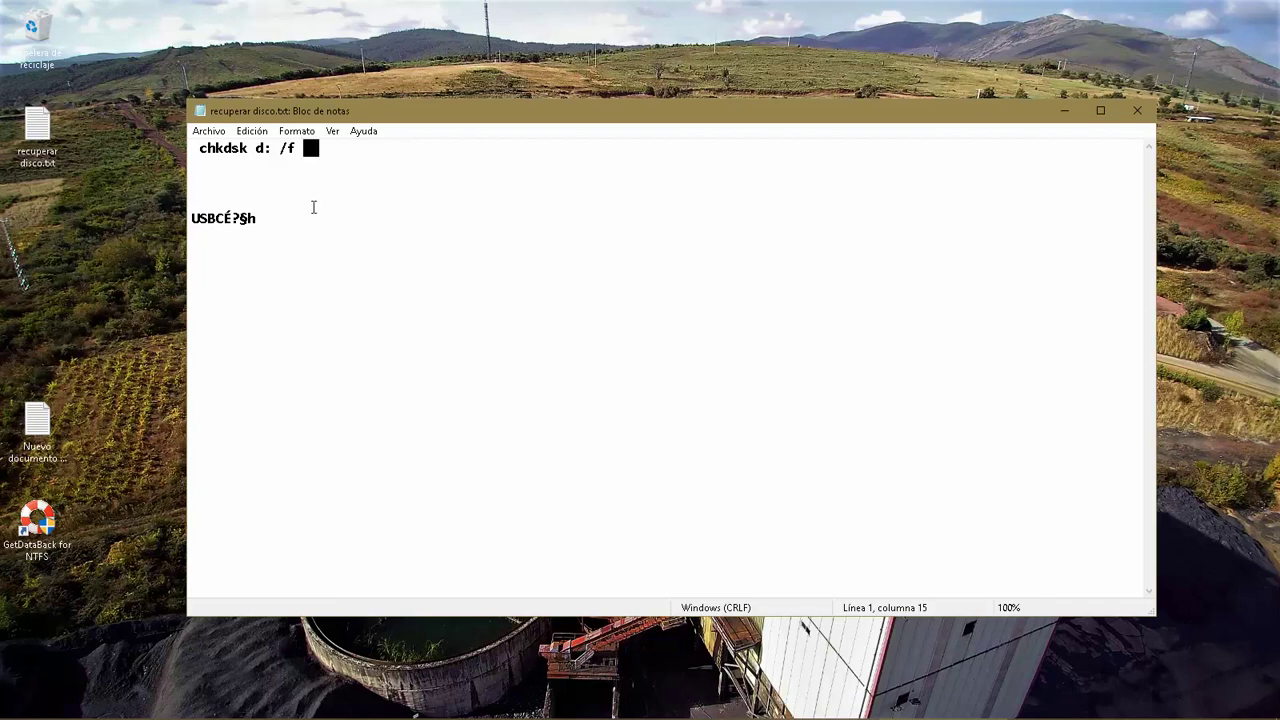
drag(300, 148, 198, 148)
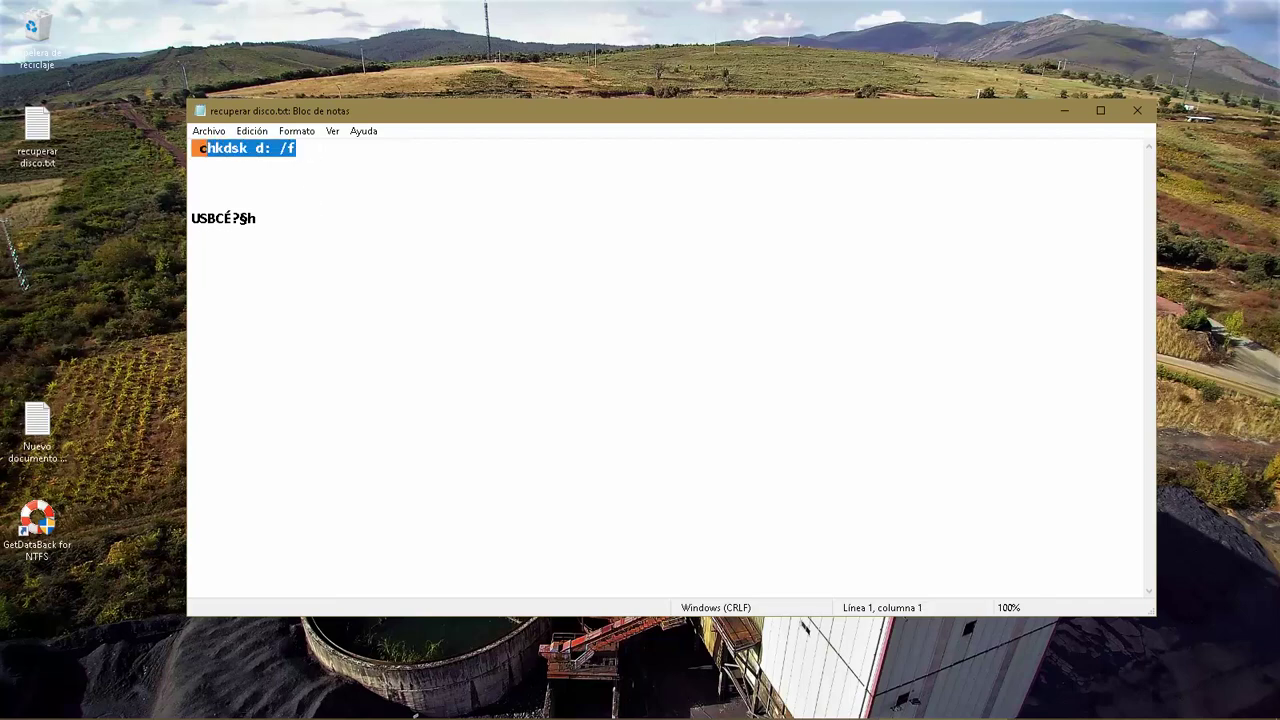
right_click(222, 143)
click(272, 196)
click(1064, 110)
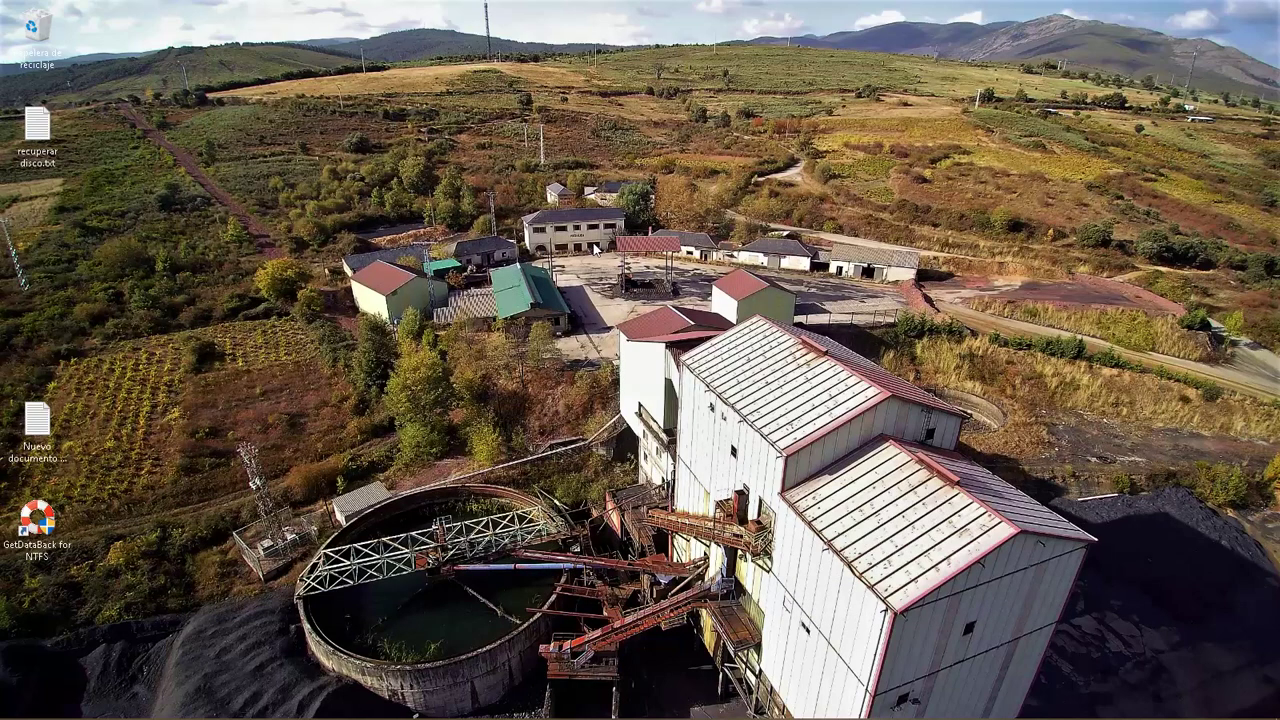
Open a Command Prompt by running cmd and move its window nearer the middle of the desktop.
key(super+r)
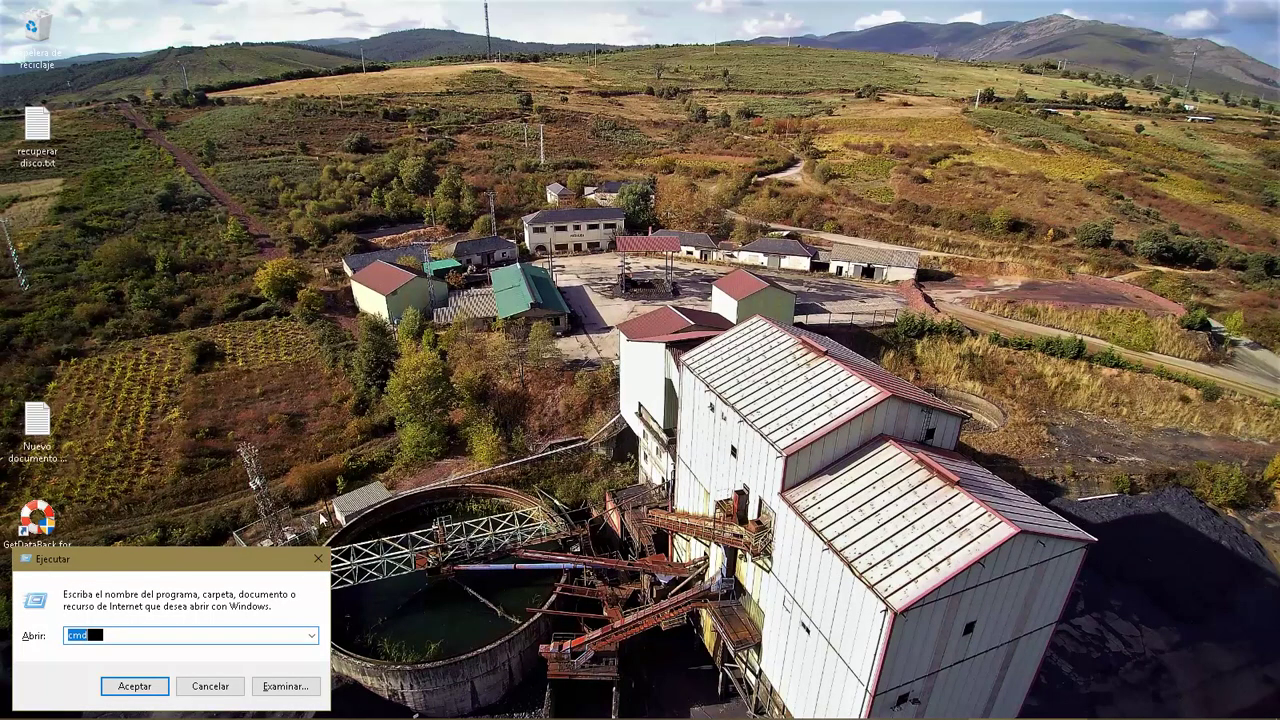
drag(168, 558, 588, 200)
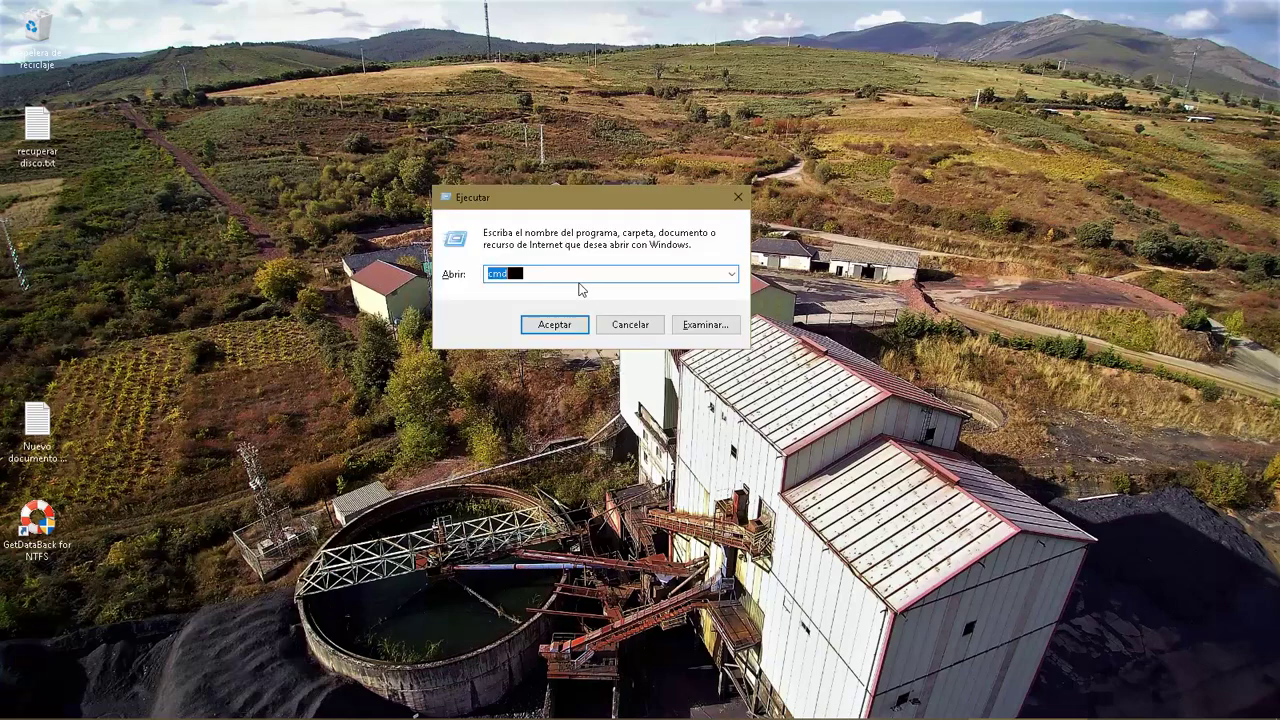
click(554, 325)
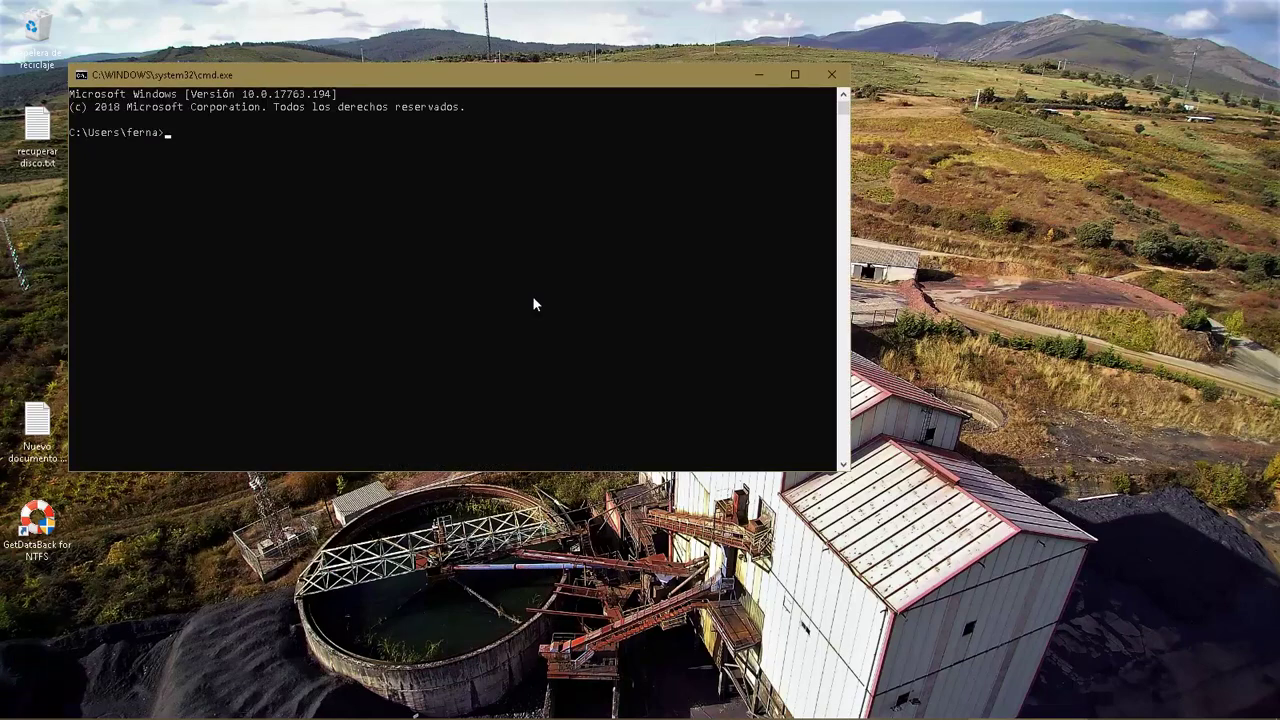
drag(438, 80, 599, 104)
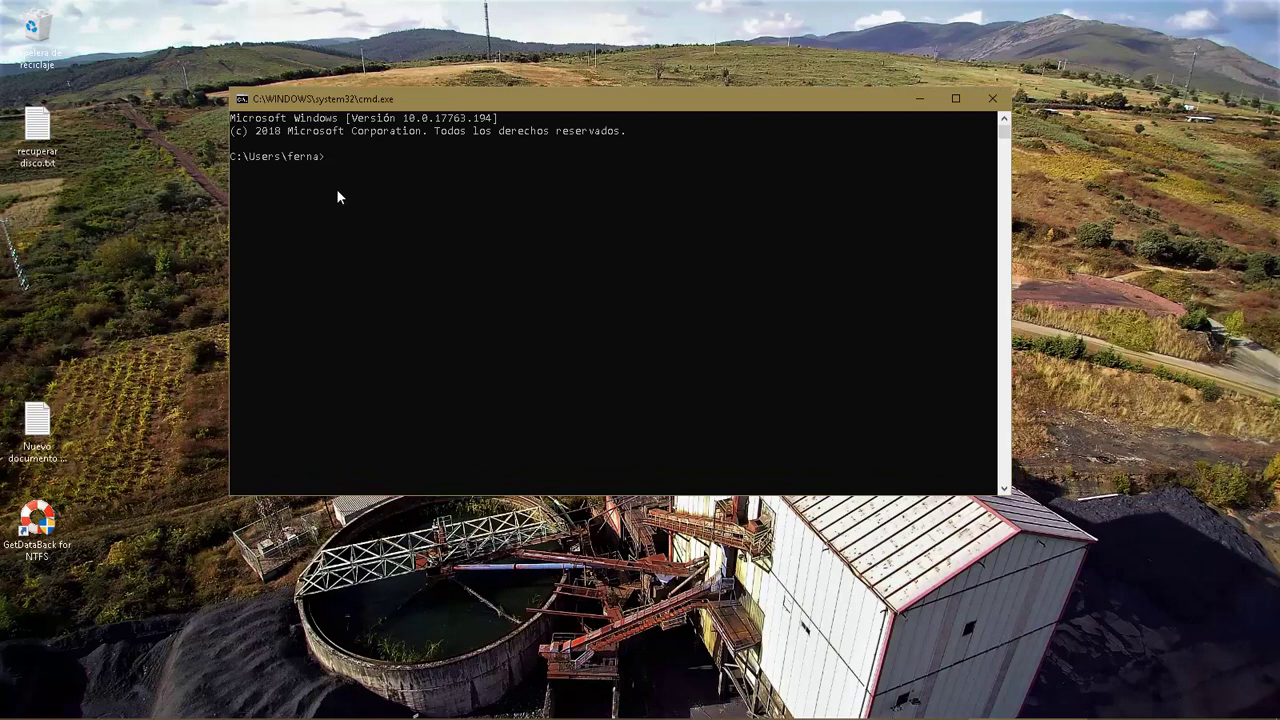
Run chkdsk d: /f to repair the D: drive and close the Command Prompt.
text(chkdsk d: /f)
key(Return)
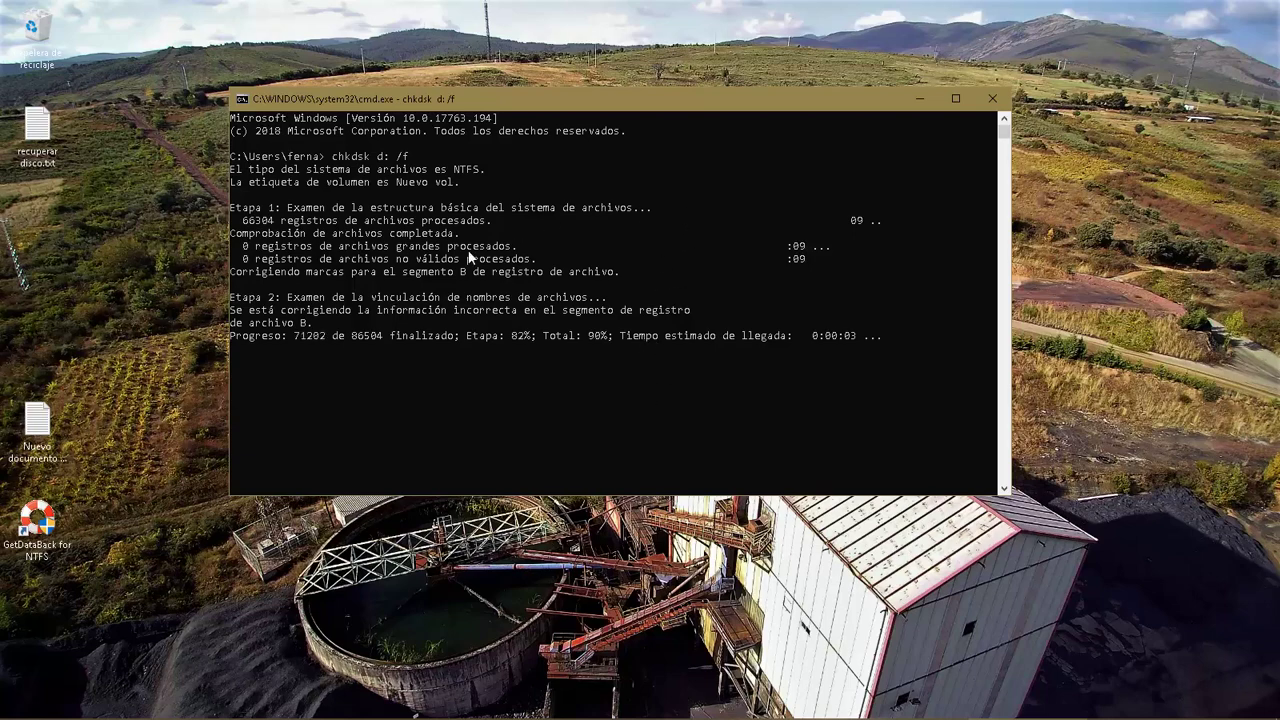
click(995, 99)
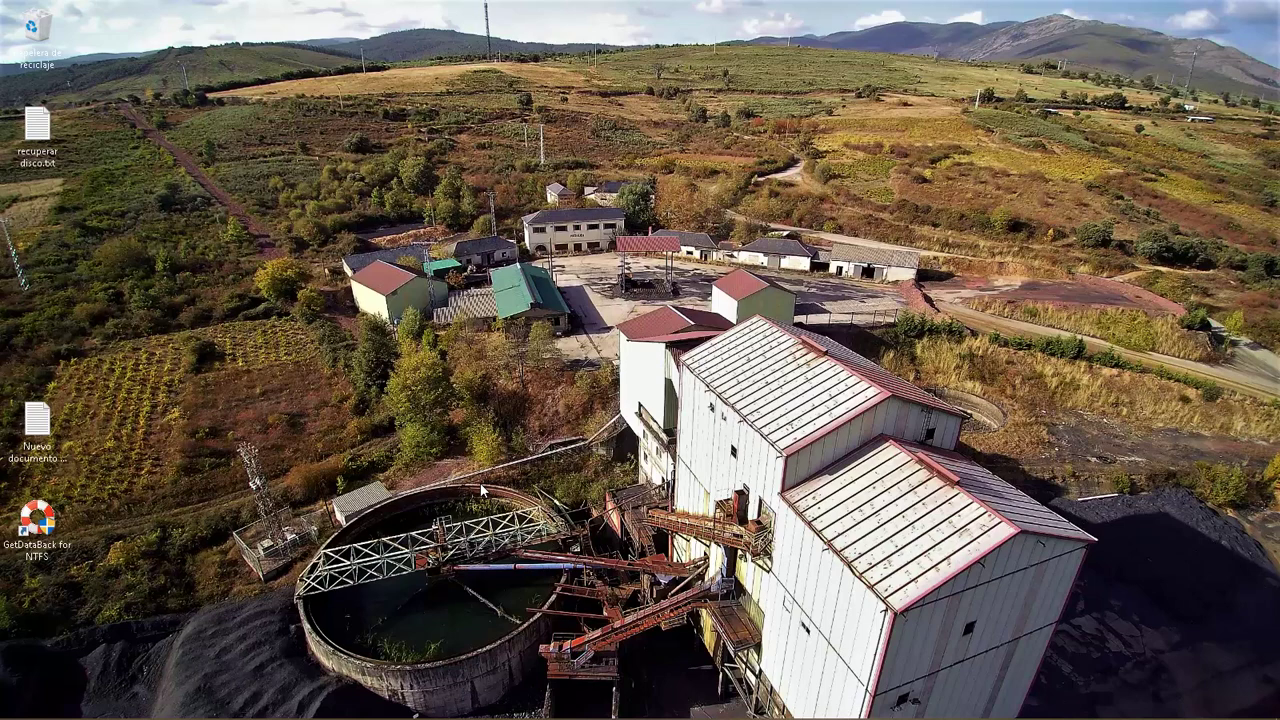
Move the GetDataBack for NTFS shortcut to a free area of the desktop, and launch the program with its window maximized.
drag(37, 517, 638, 138)
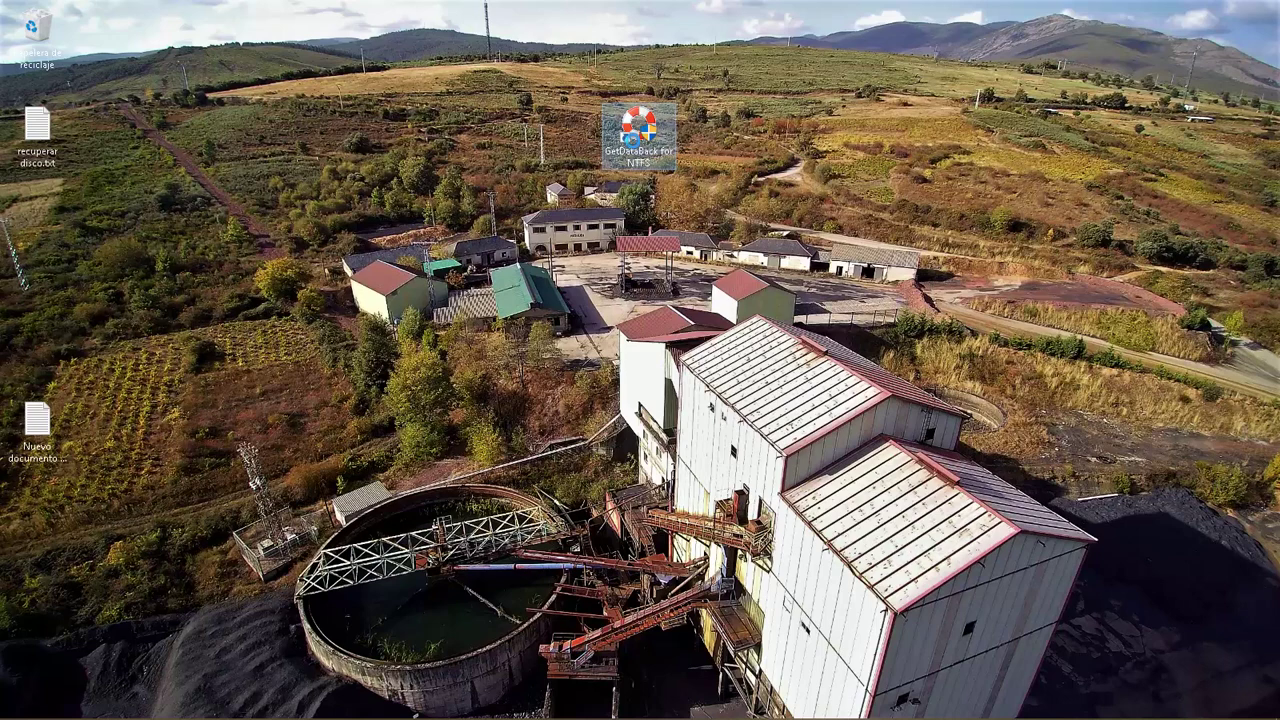
right_click(636, 145)
click(681, 190)
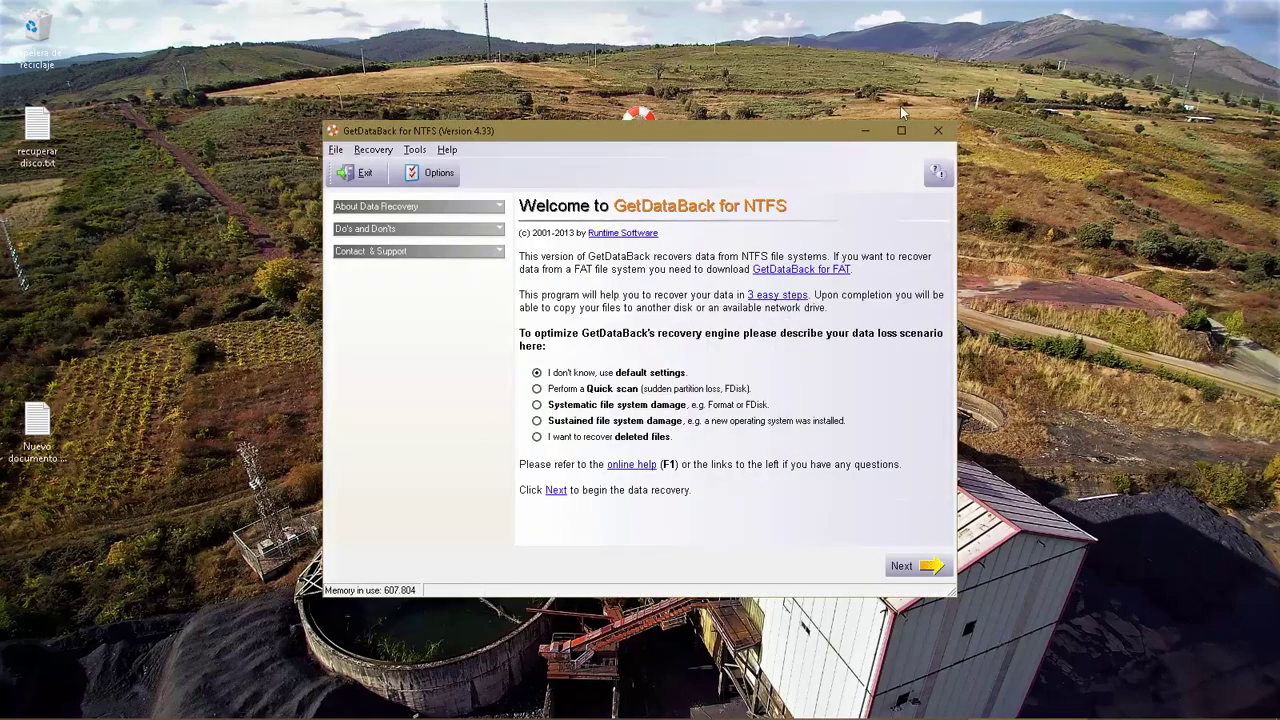
click(899, 131)
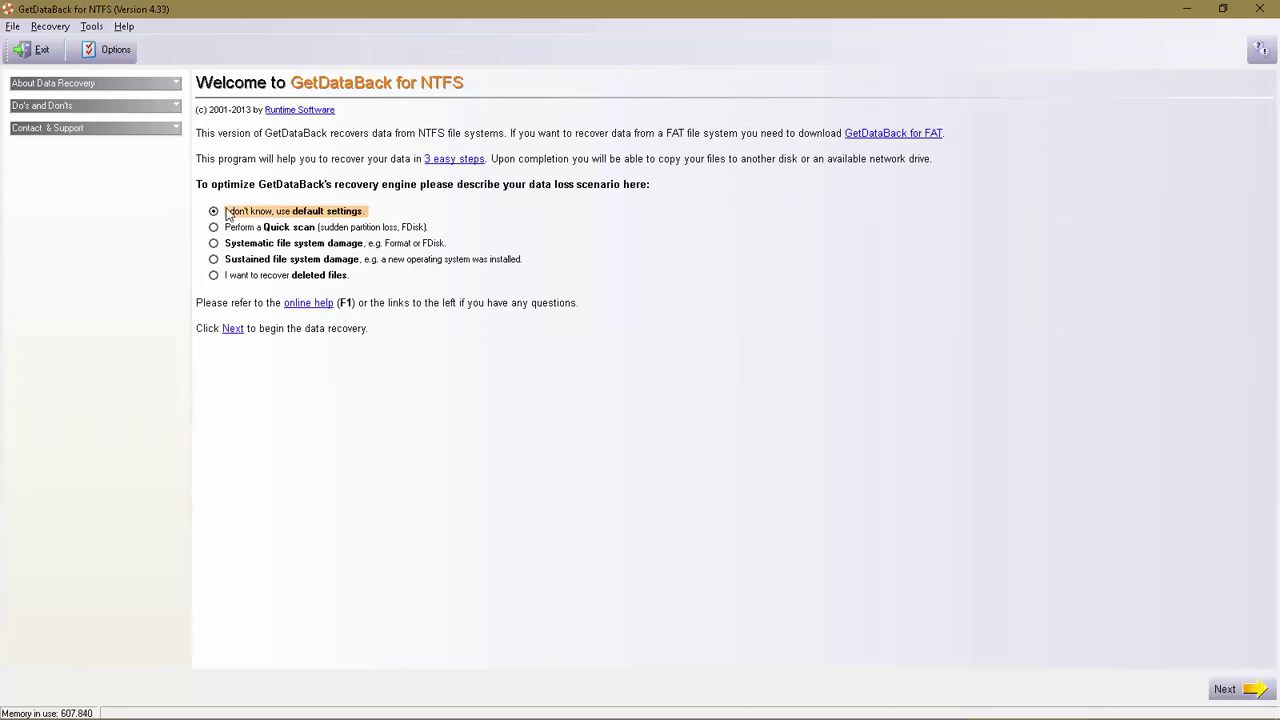
Choose the Quick scan data loss scenario and proceed to the drive selection.
mouse_move(230, 215)
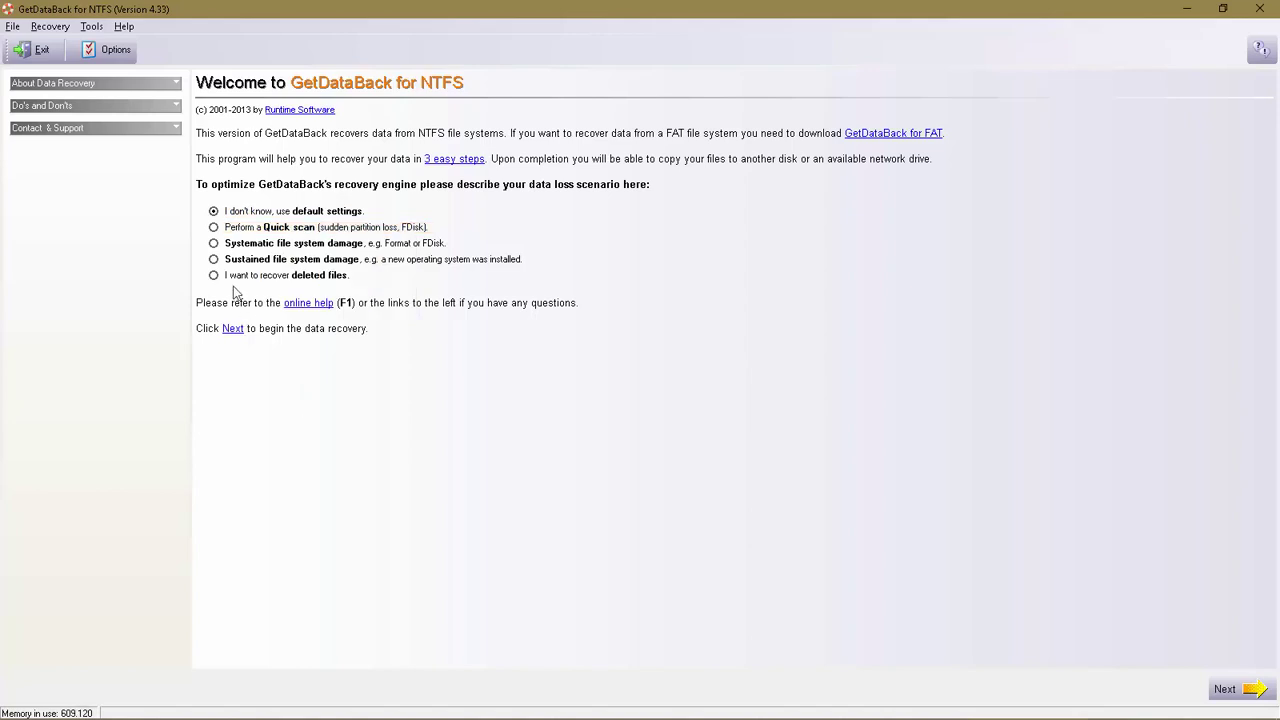
click(213, 228)
click(1253, 691)
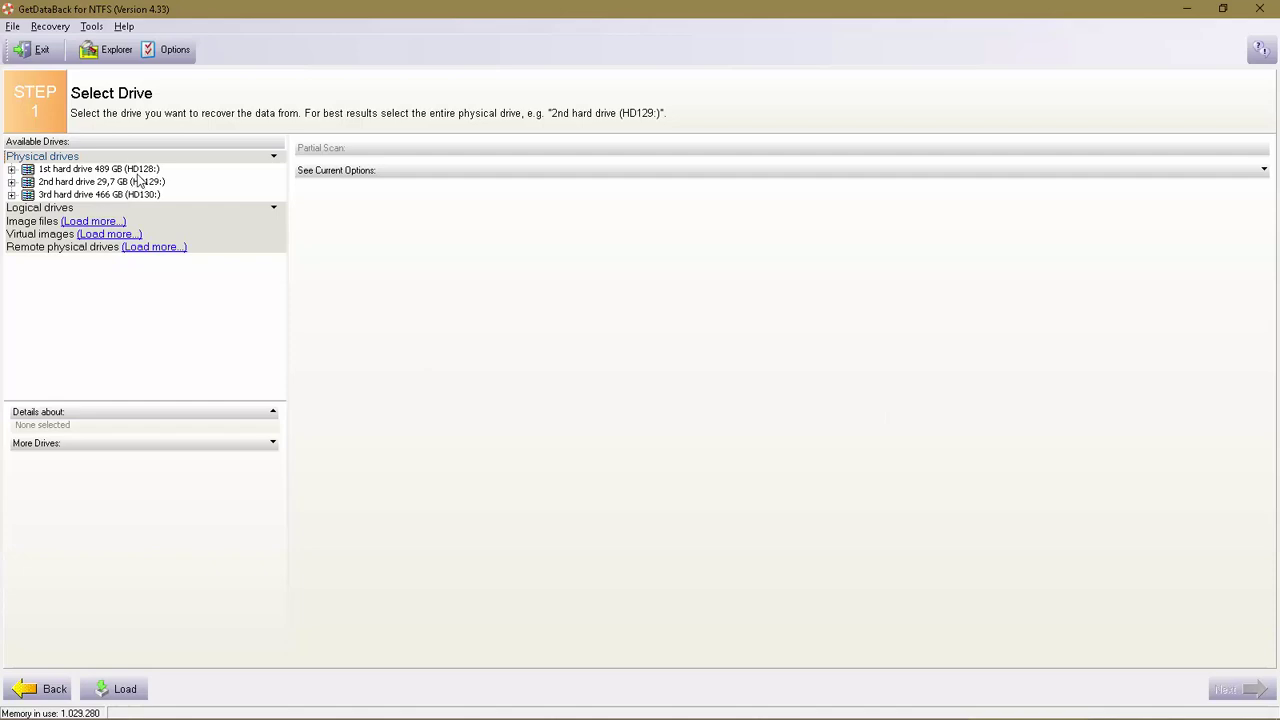
Scan the 1st partition of the 3rd hard drive (HD130:), continuing past all read errors, and load the recovery tree for NTFS at sector 264.192.
click(11, 195)
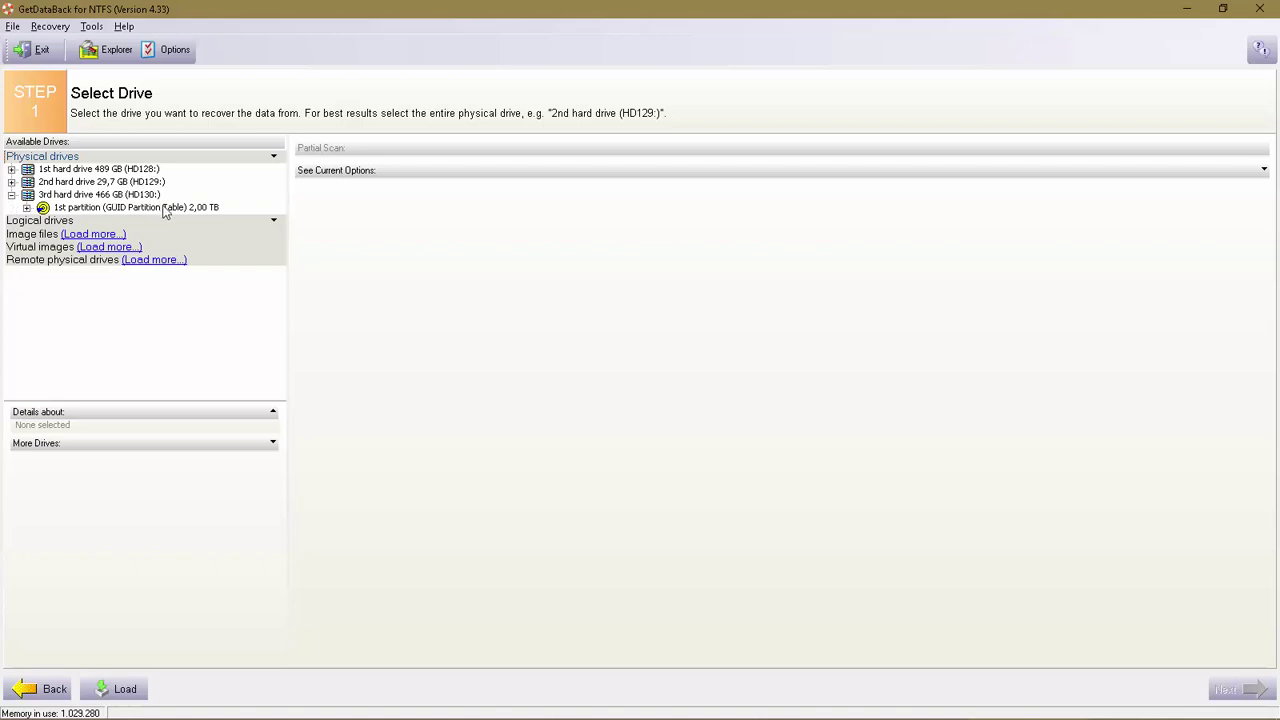
click(75, 210)
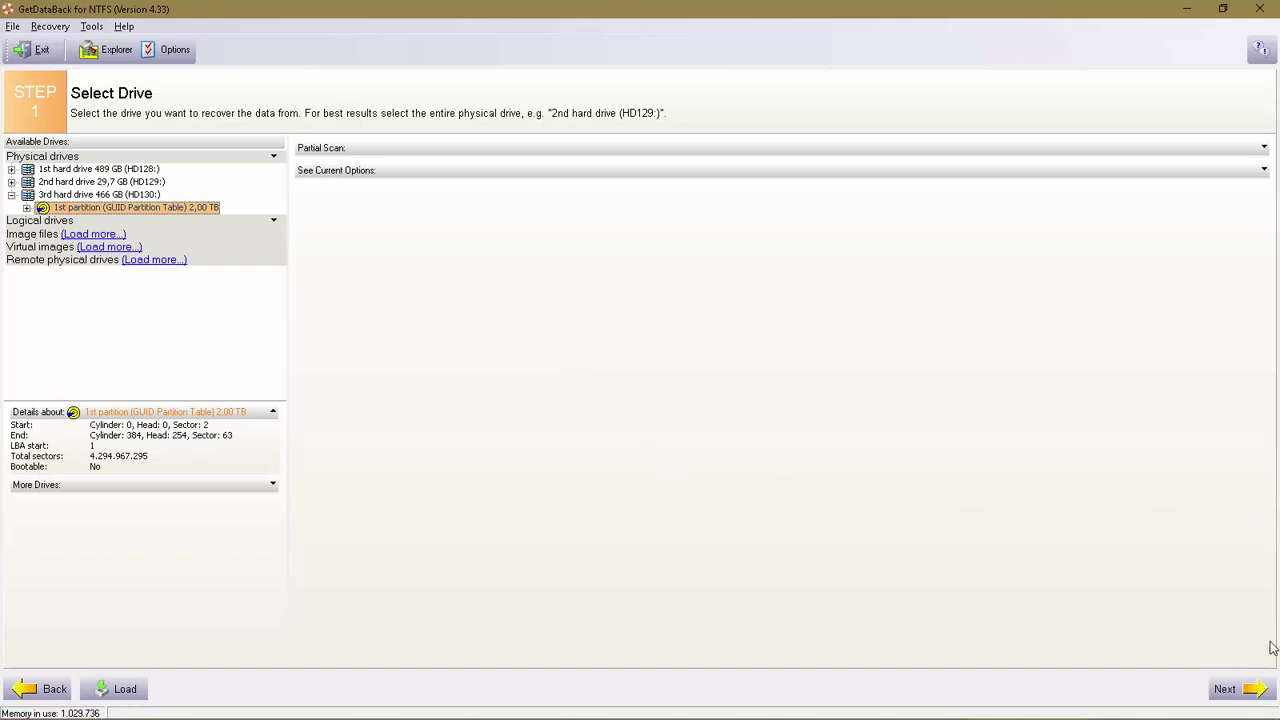
click(1245, 694)
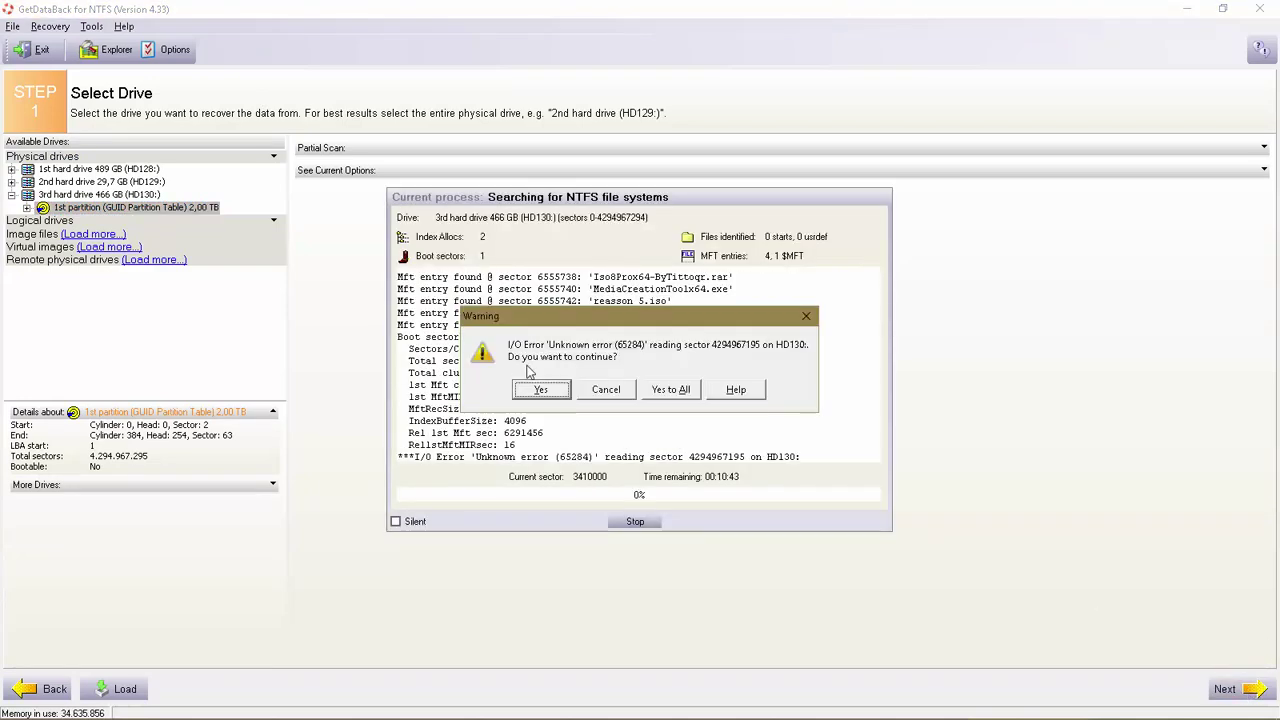
click(669, 393)
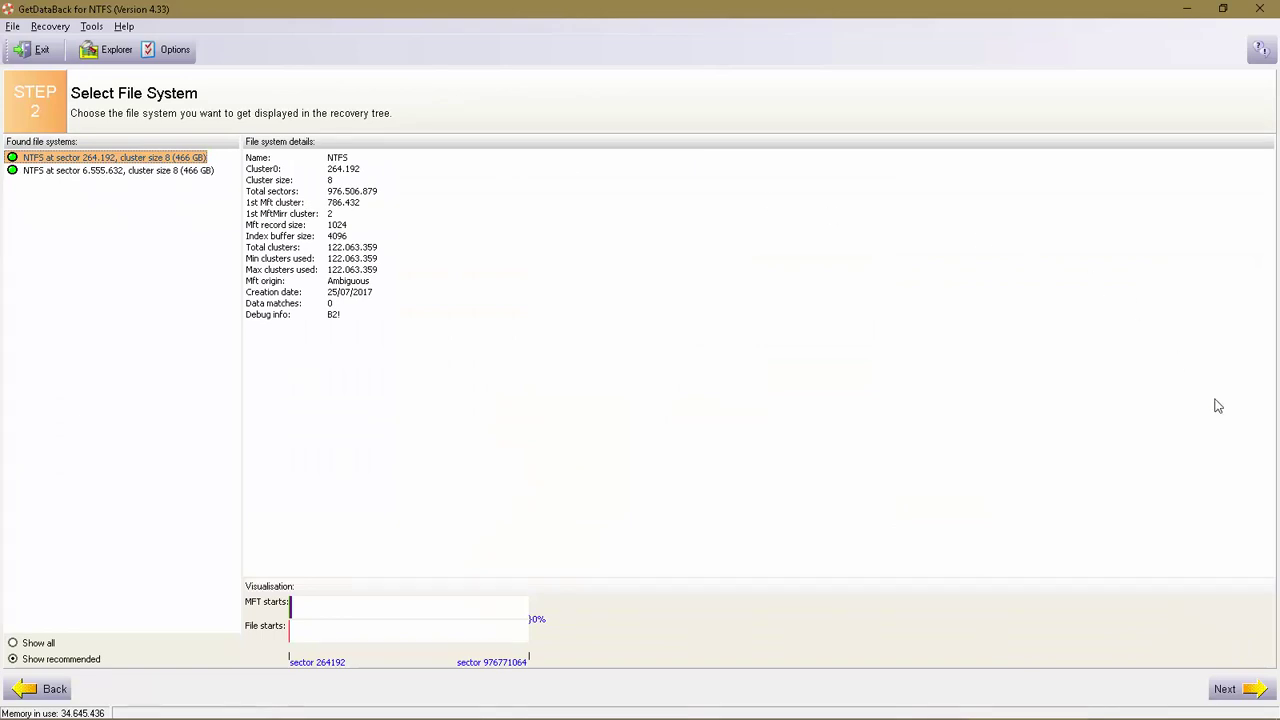
click(1248, 692)
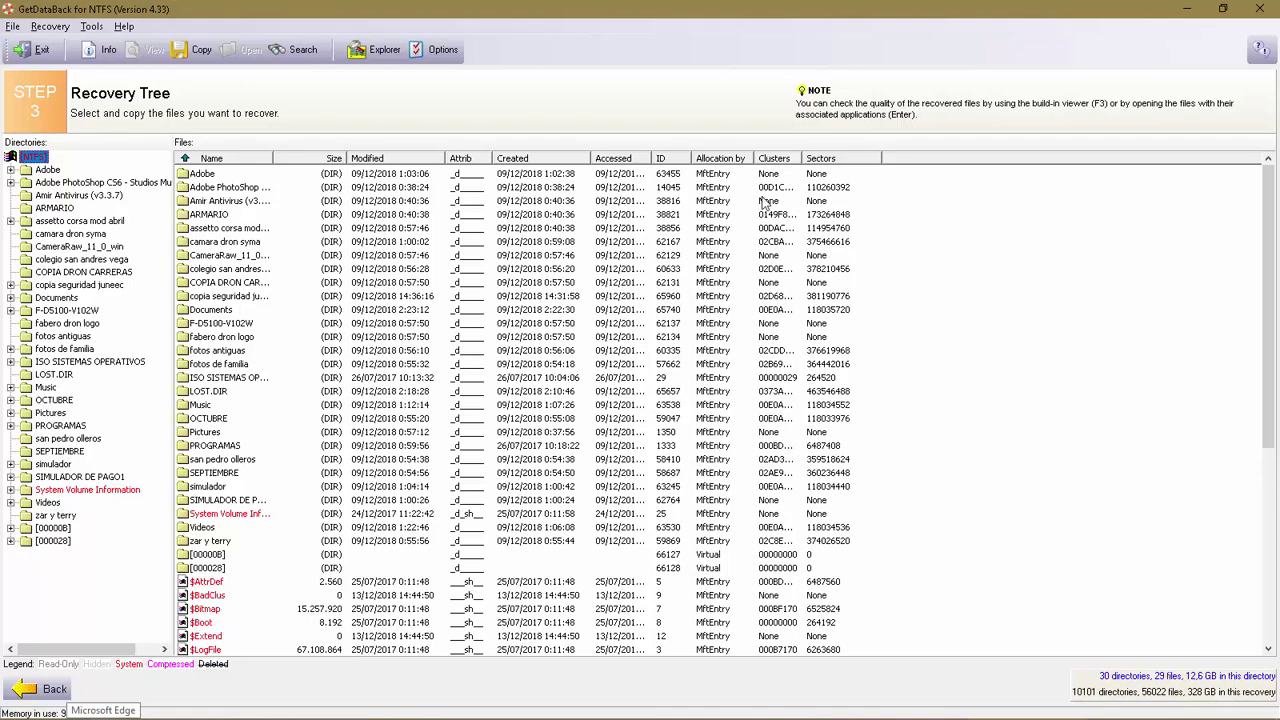
Minimize the recovery program and create a desktop folder named "copia seguridad 2".
click(1187, 9)
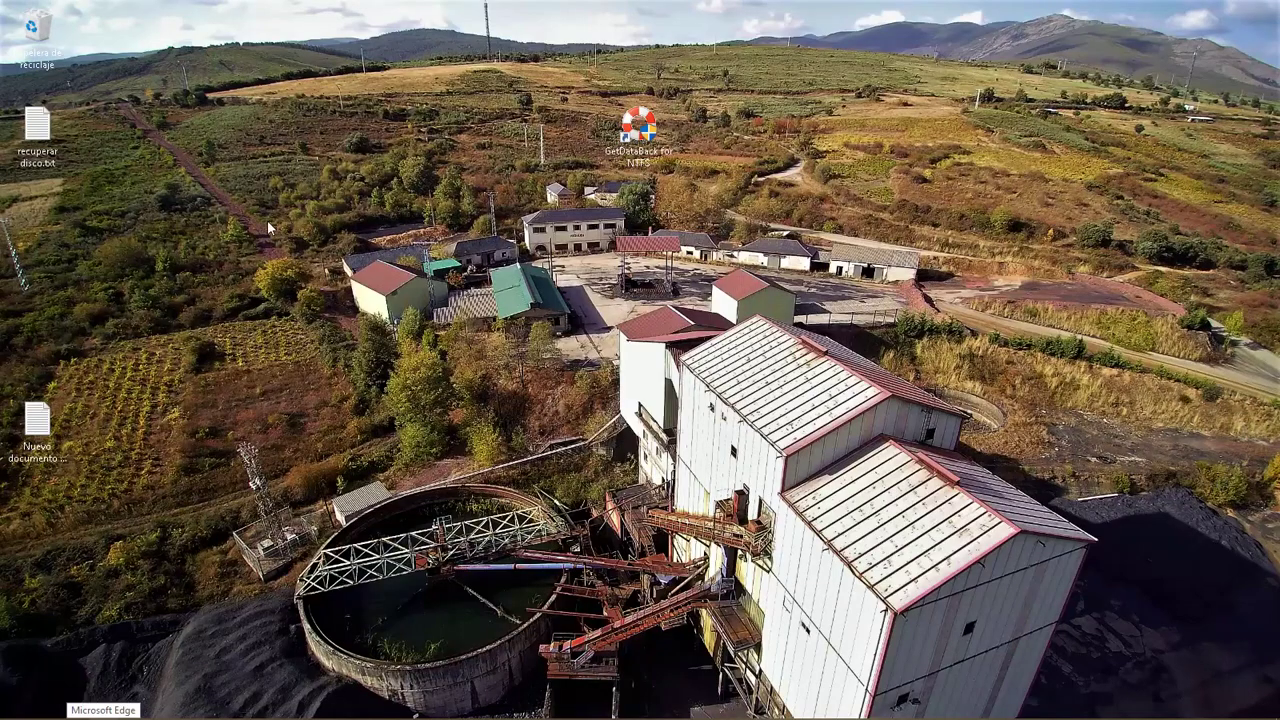
right_click(248, 150)
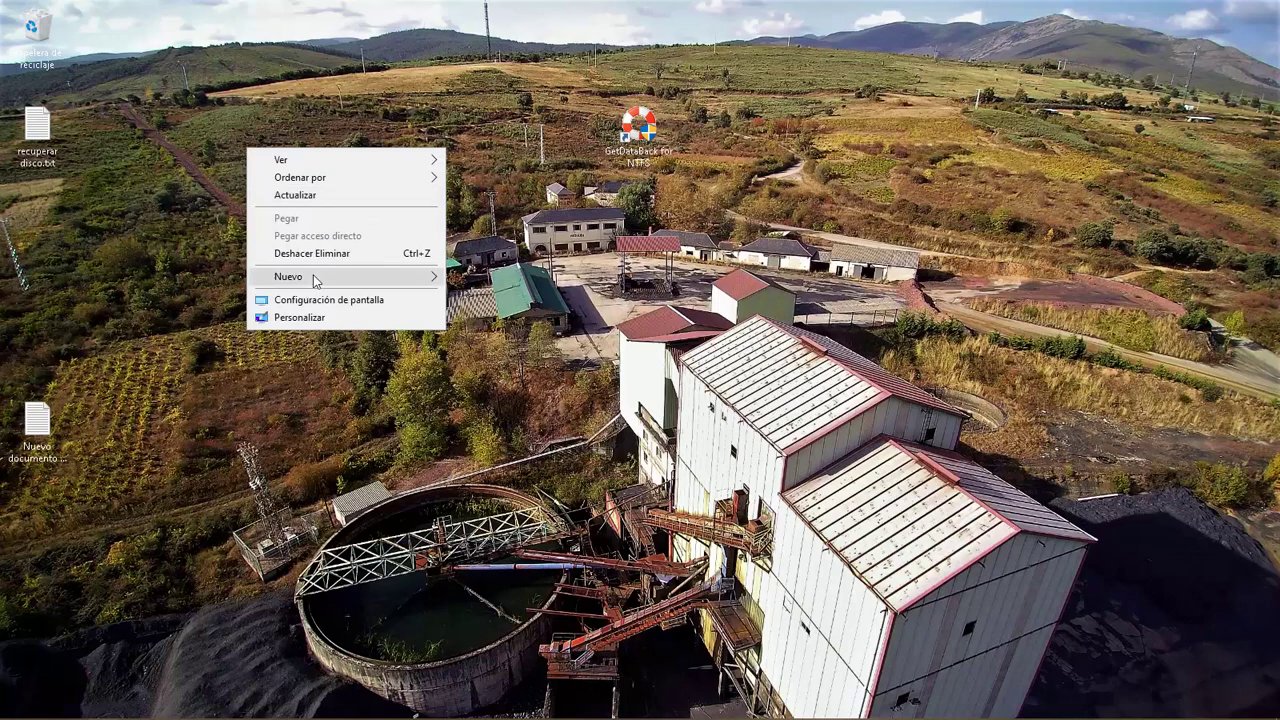
mouse_move(315, 281)
click(480, 277)
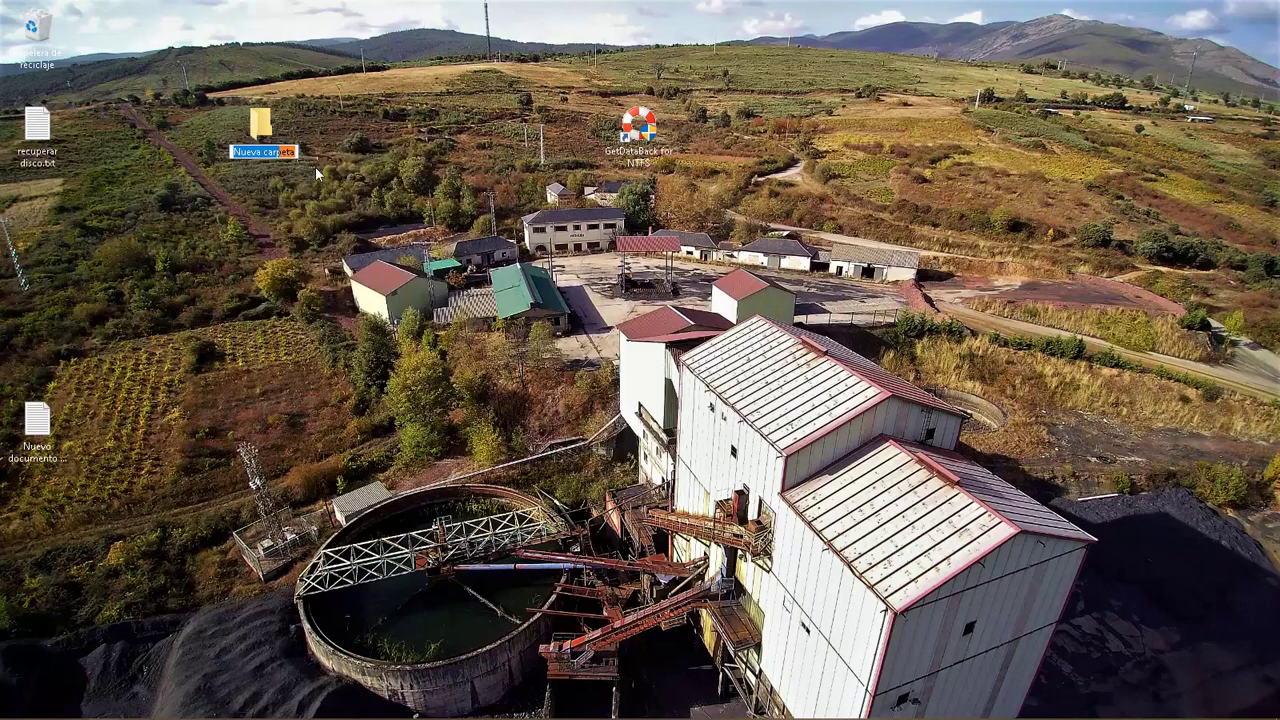
key(BackSpace)
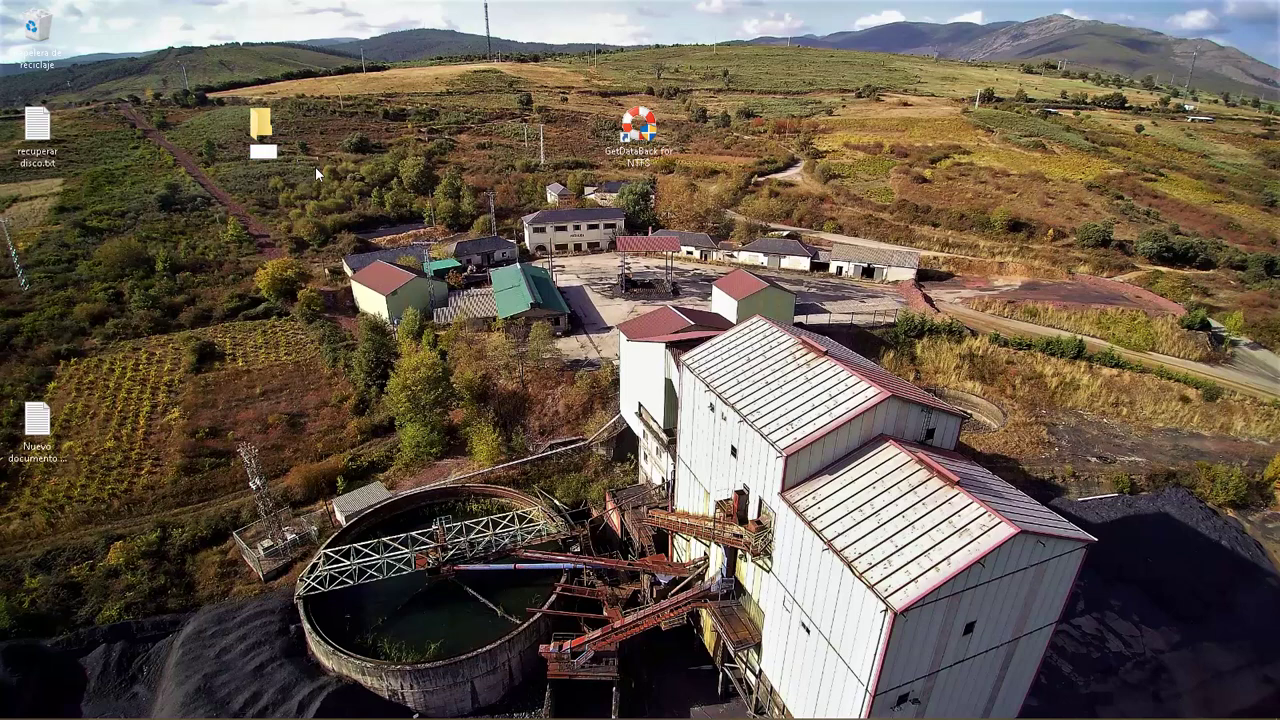
text(copia seguridad 2)
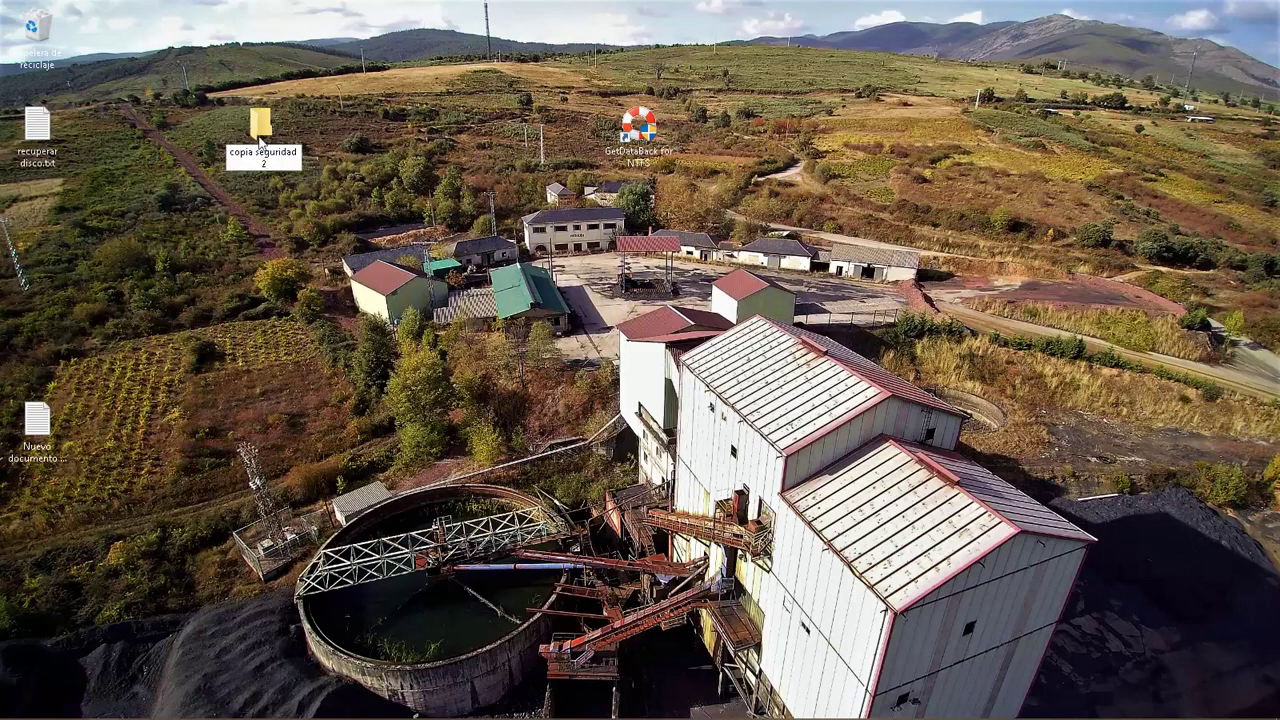
click(315, 205)
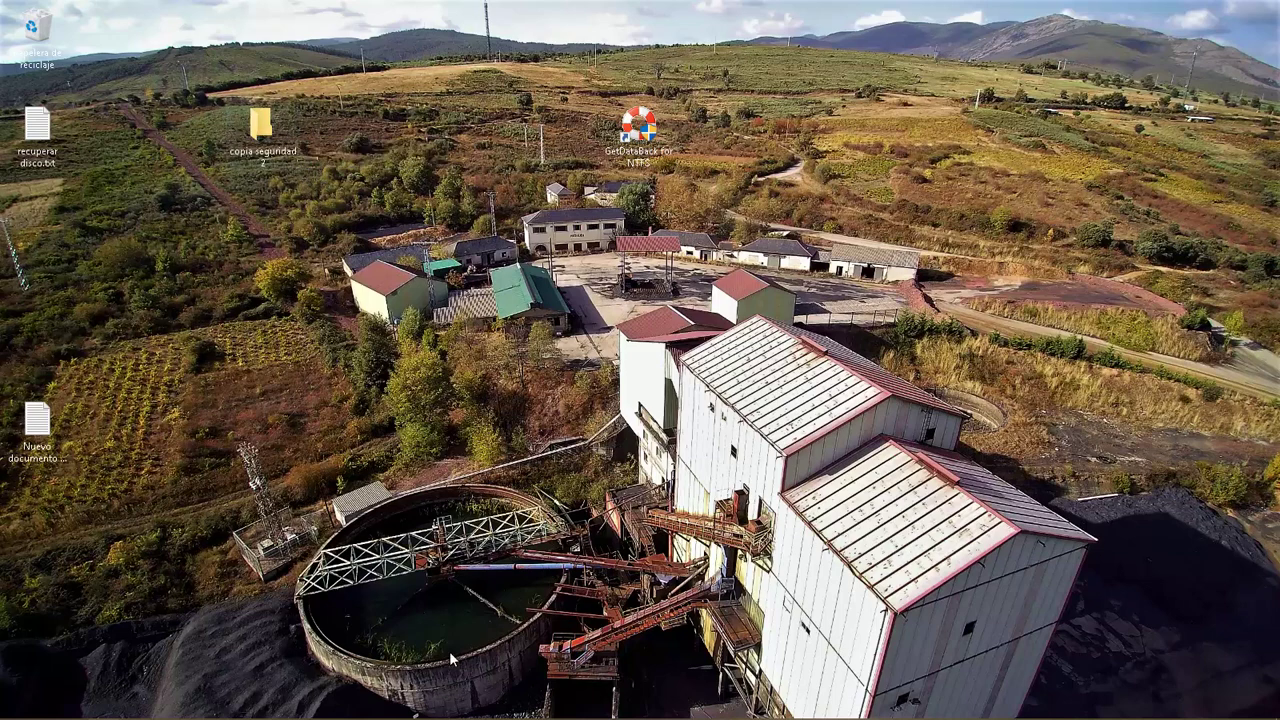
Switch back to GetDataBack for NTFS and display the files inside the "fotos antiguas" folder of the recovery tree.
mouse_move(500, 716)
click(1022, 708)
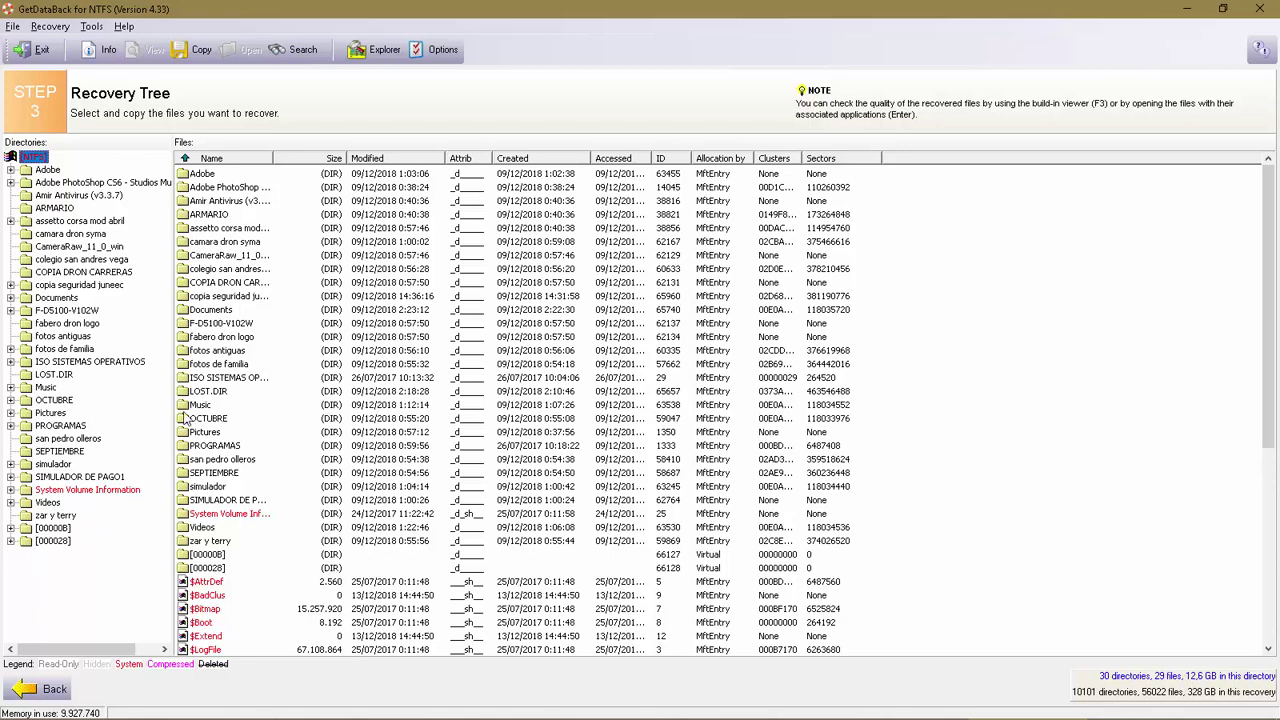
click(230, 352)
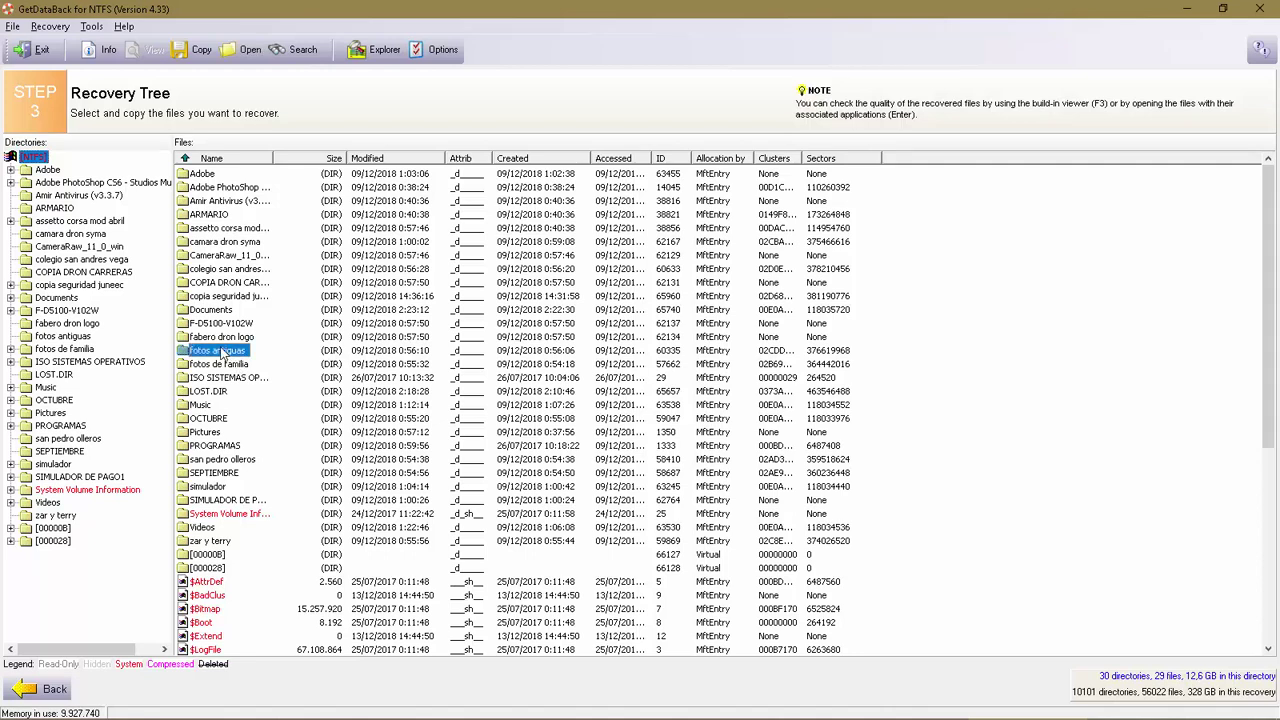
click(70, 337)
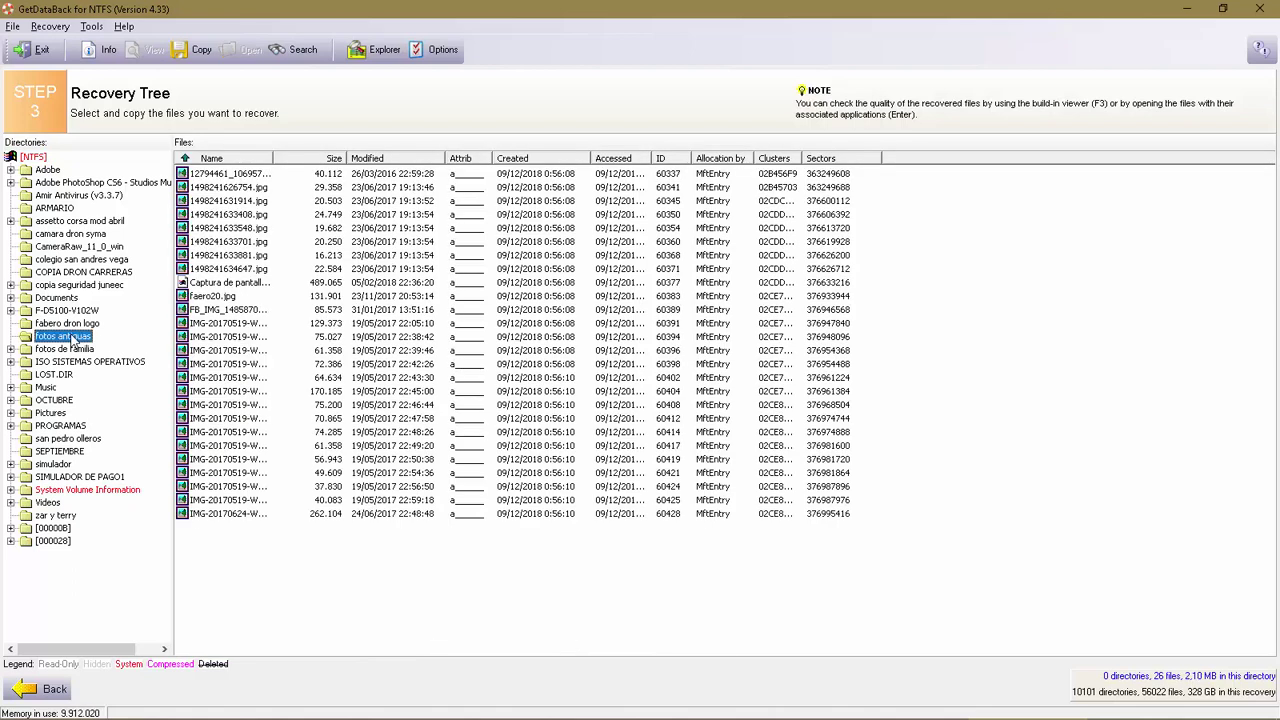
click(256, 176)
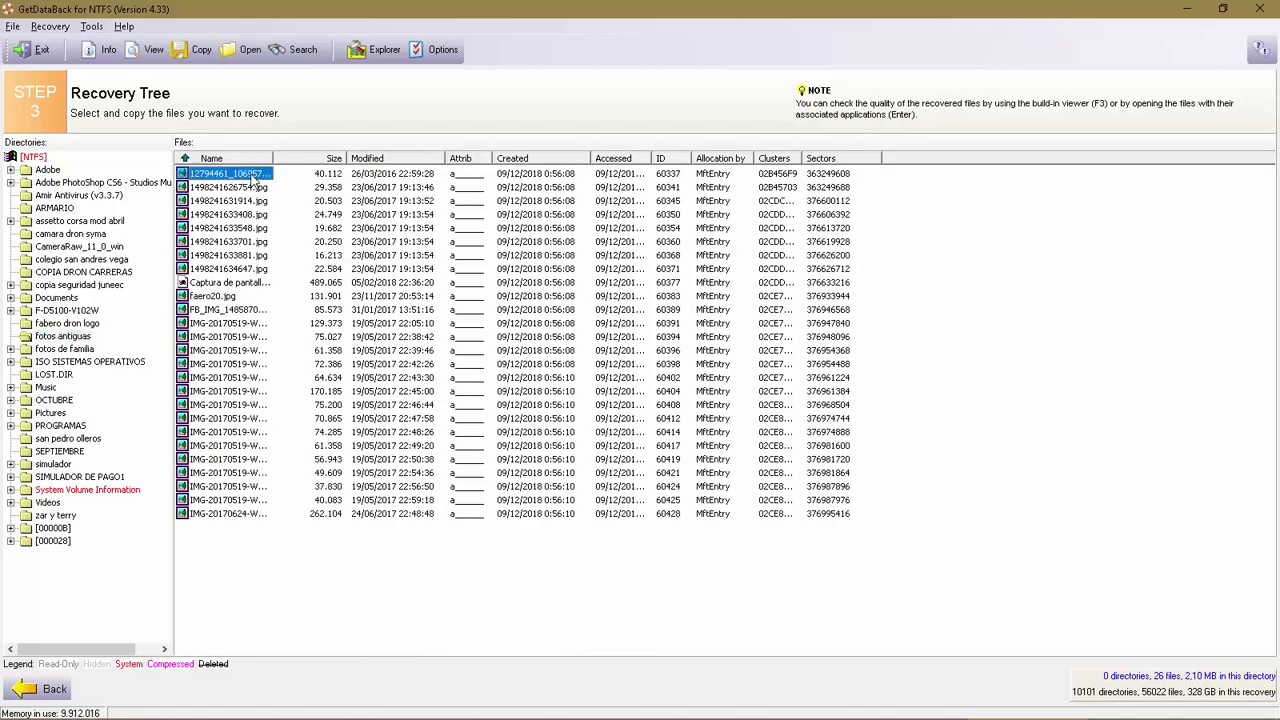
Copy the recovered "fotos antiguas" folder with its subdirectories into the desktop folder "copia seguridad 2".
click(72, 340)
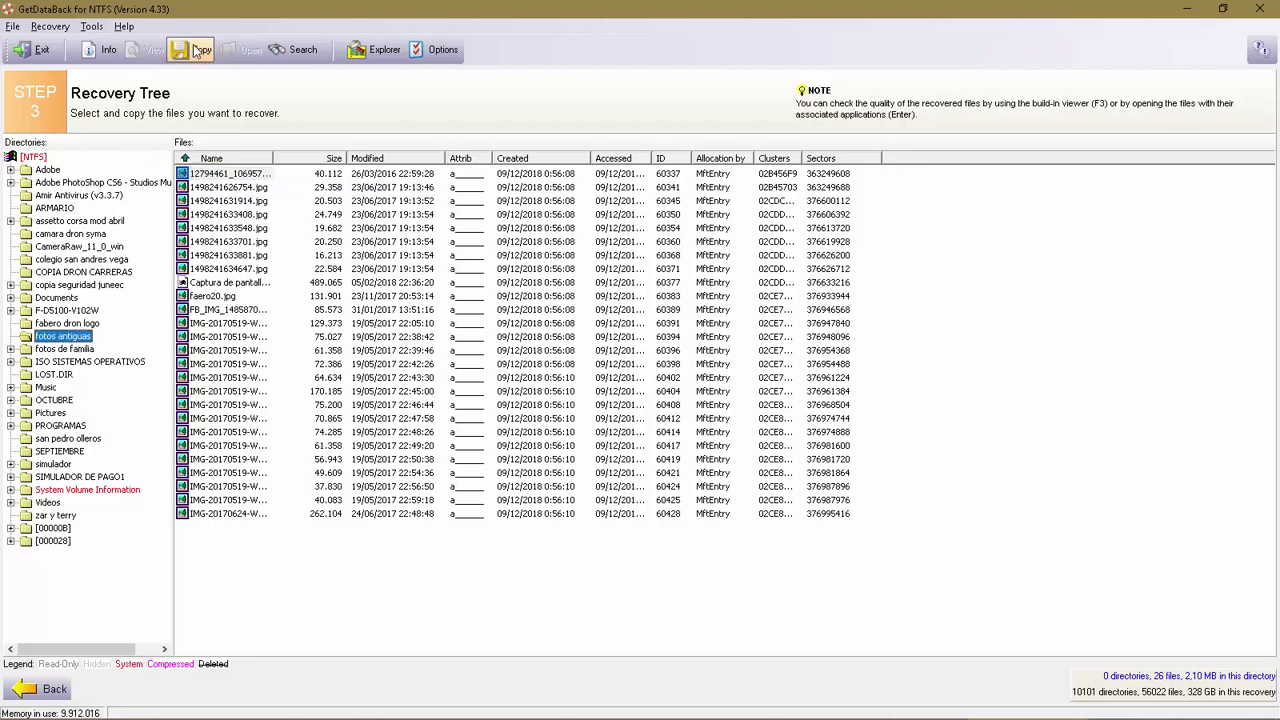
right_click(72, 342)
click(100, 383)
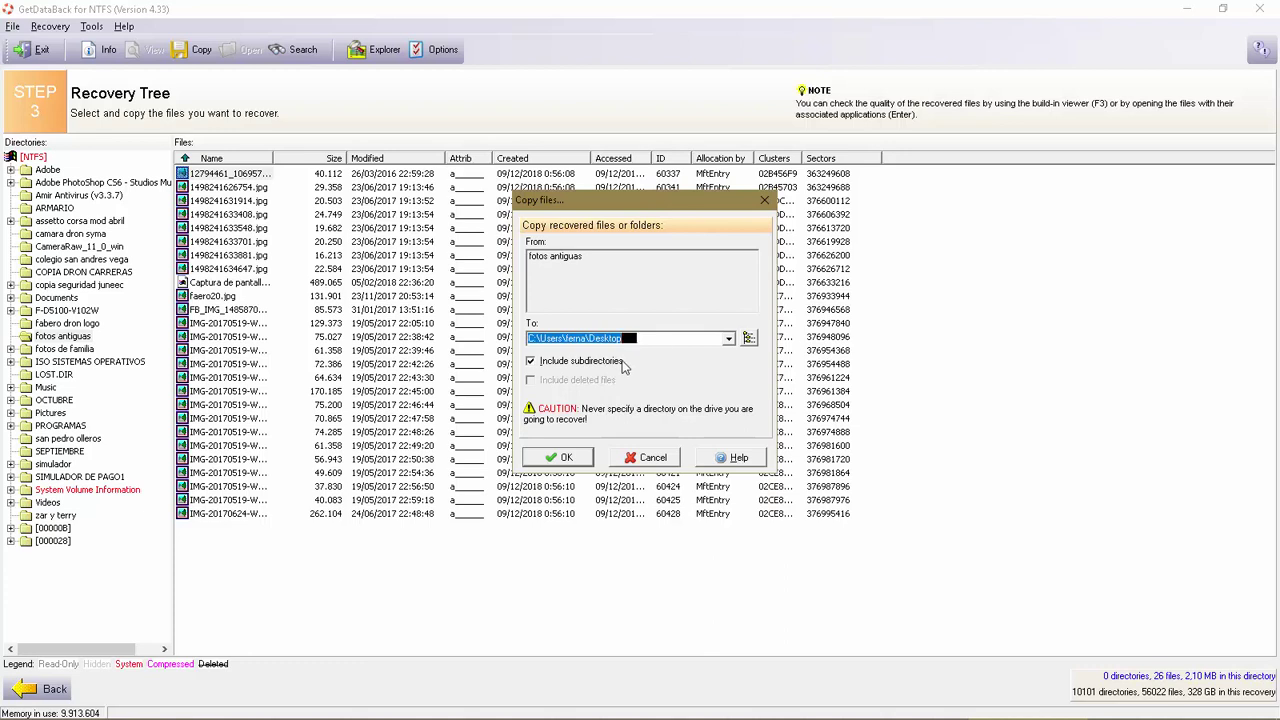
click(748, 339)
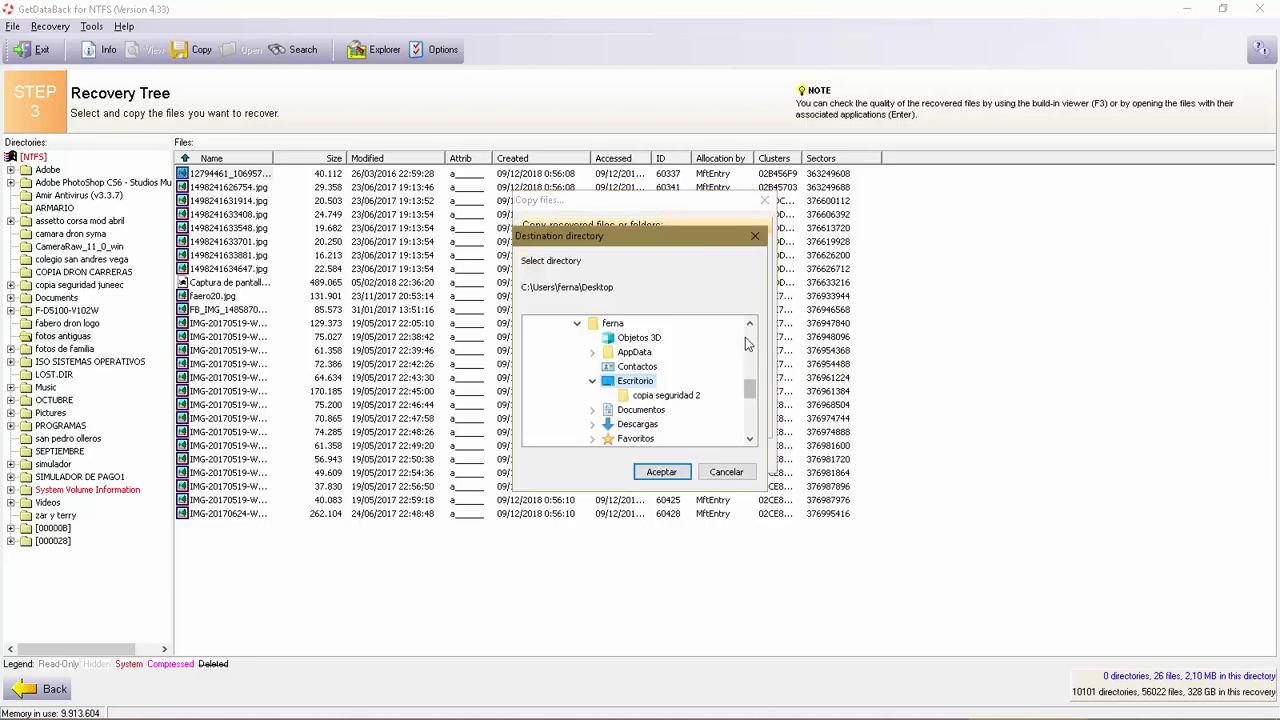
click(683, 397)
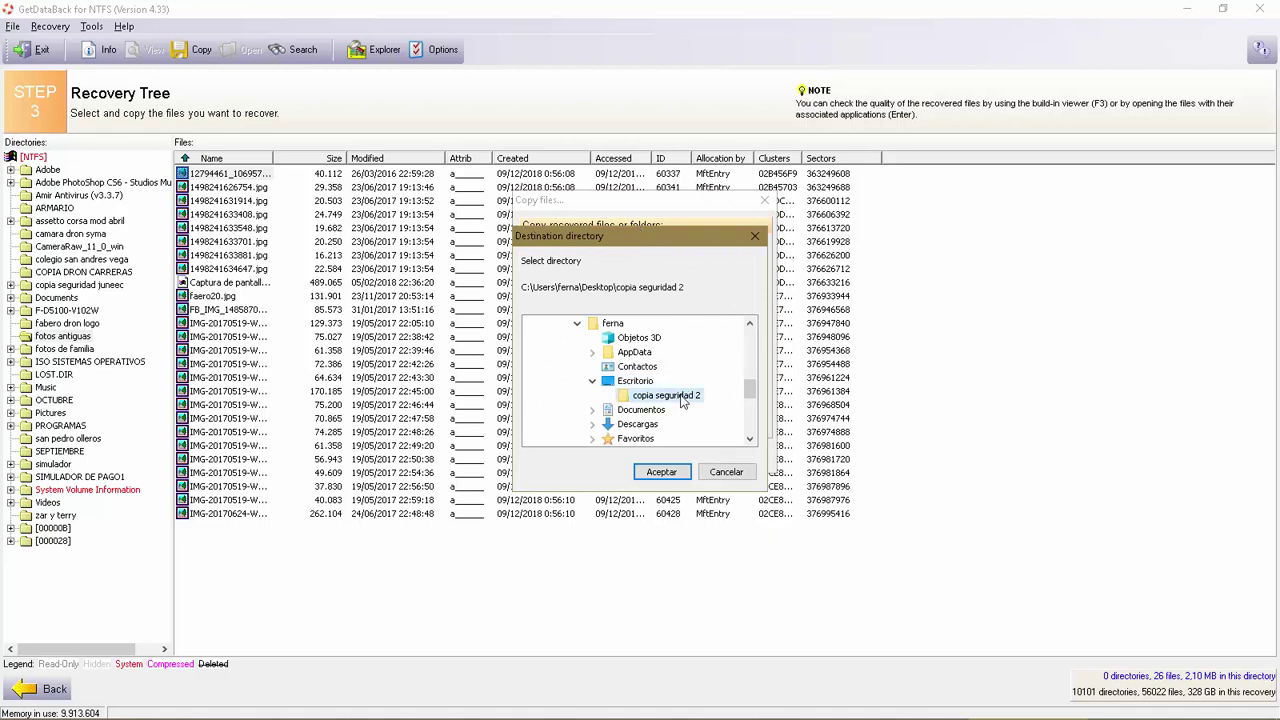
click(661, 471)
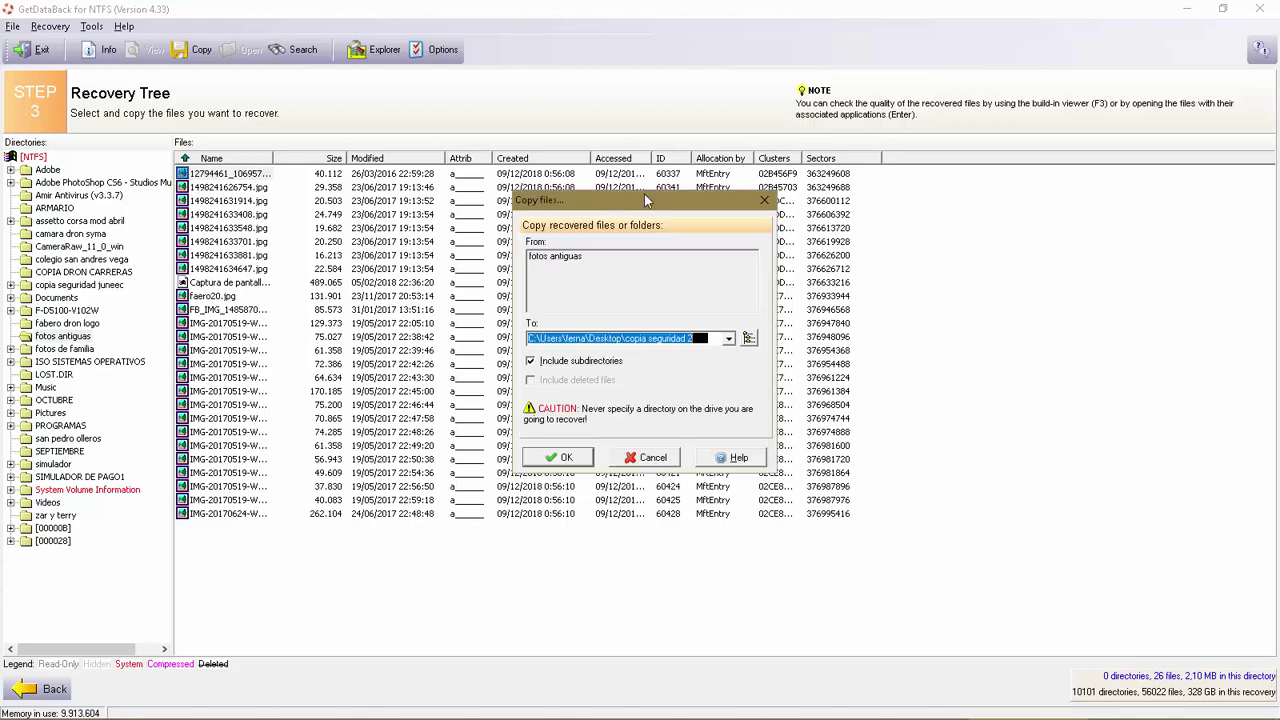
click(560, 457)
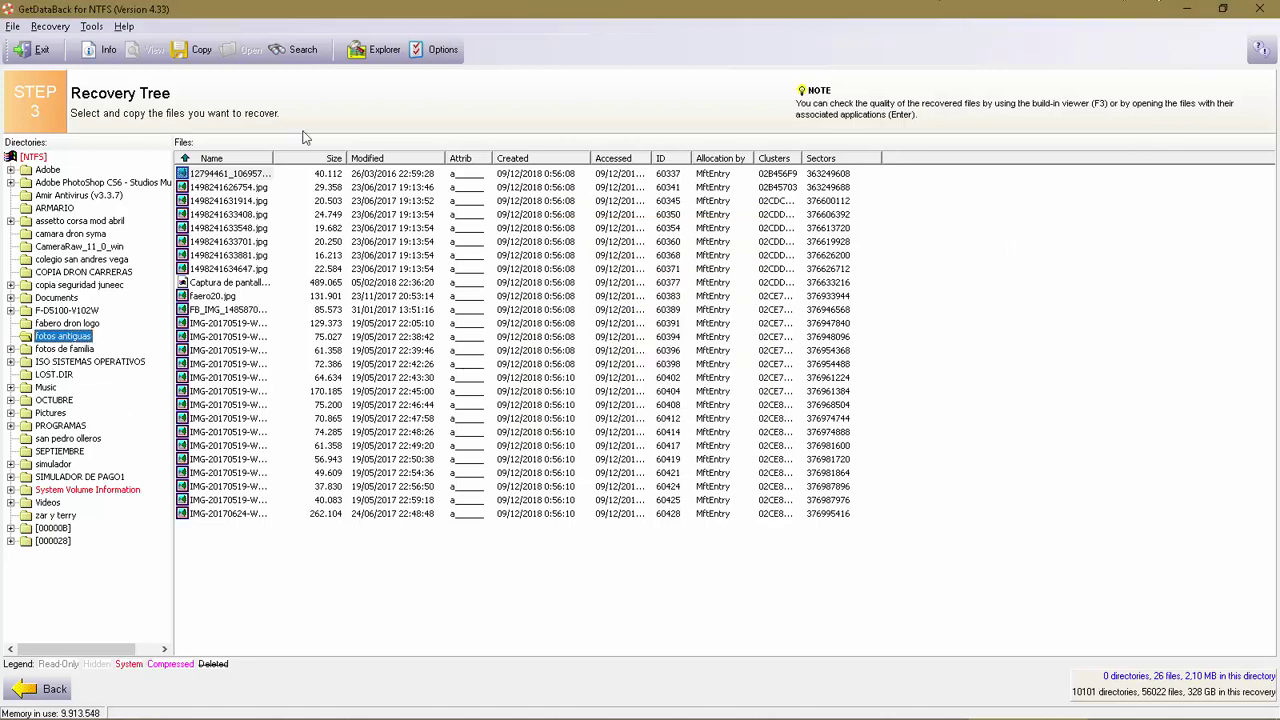
Copy the recovered "fotos de familia" folder with its subdirectories into the same "copia seguridad 2" destination.
click(63, 350)
right_click(68, 350)
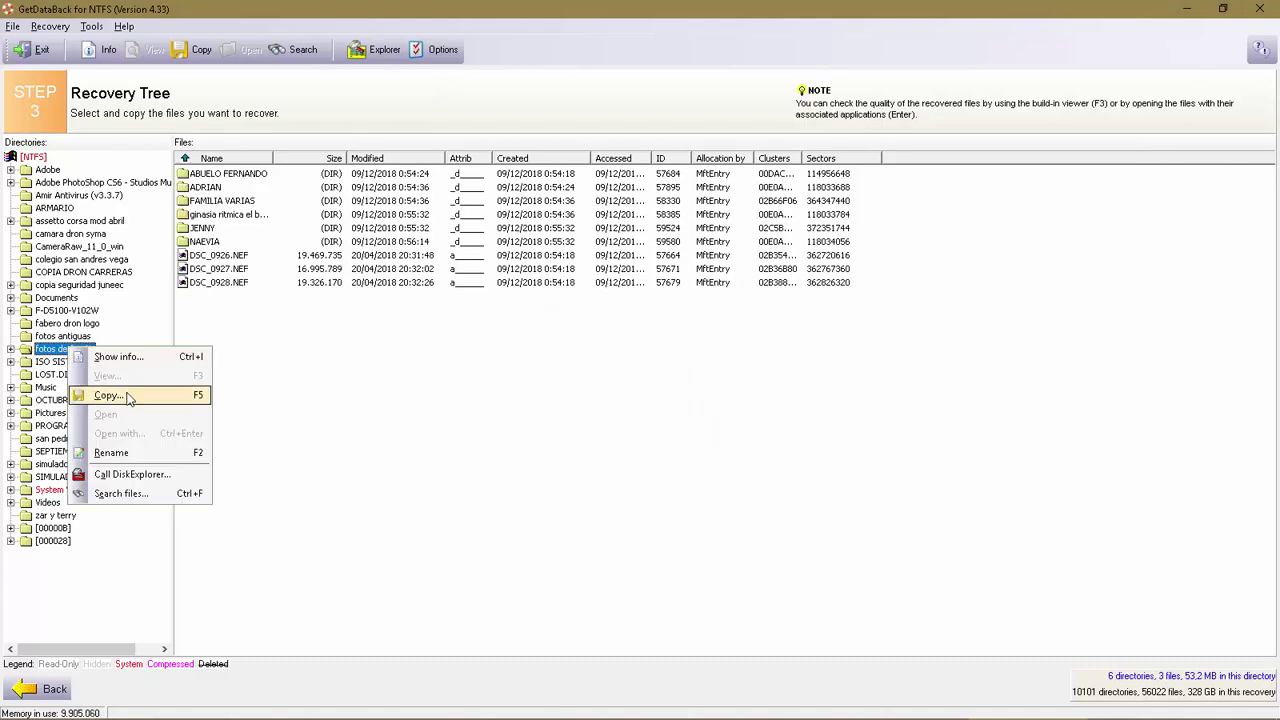
click(188, 52)
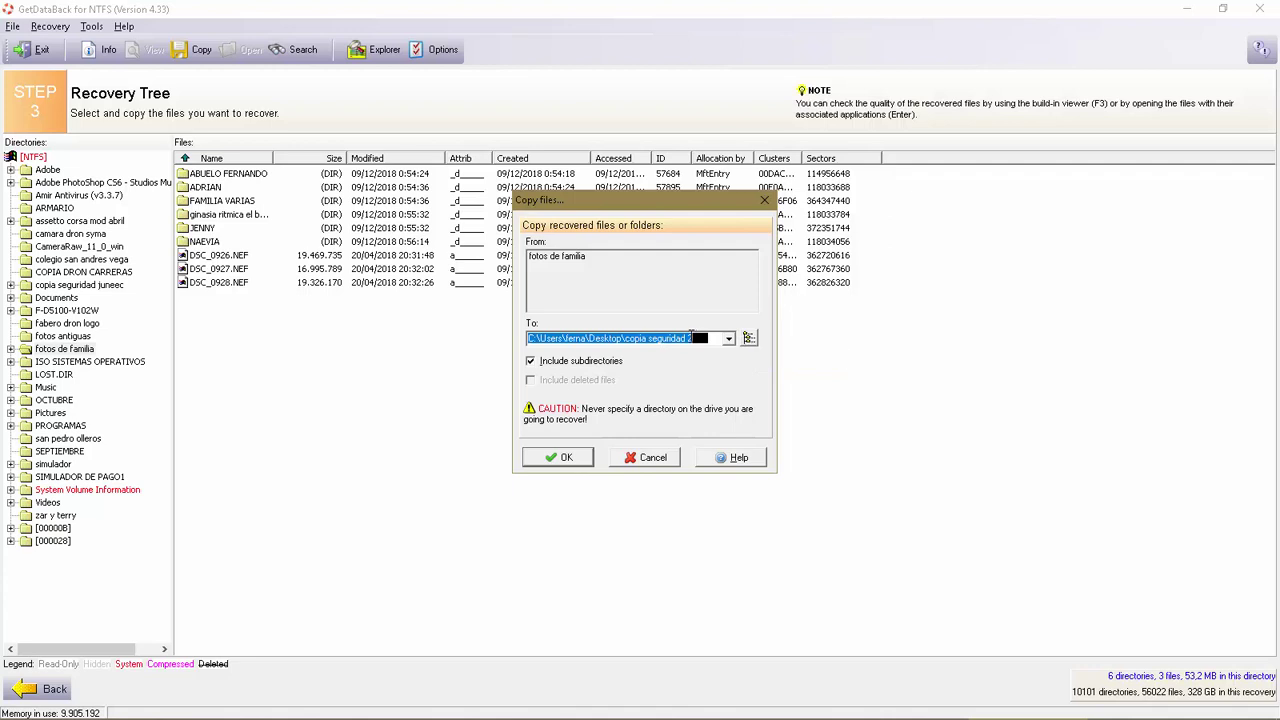
click(566, 458)
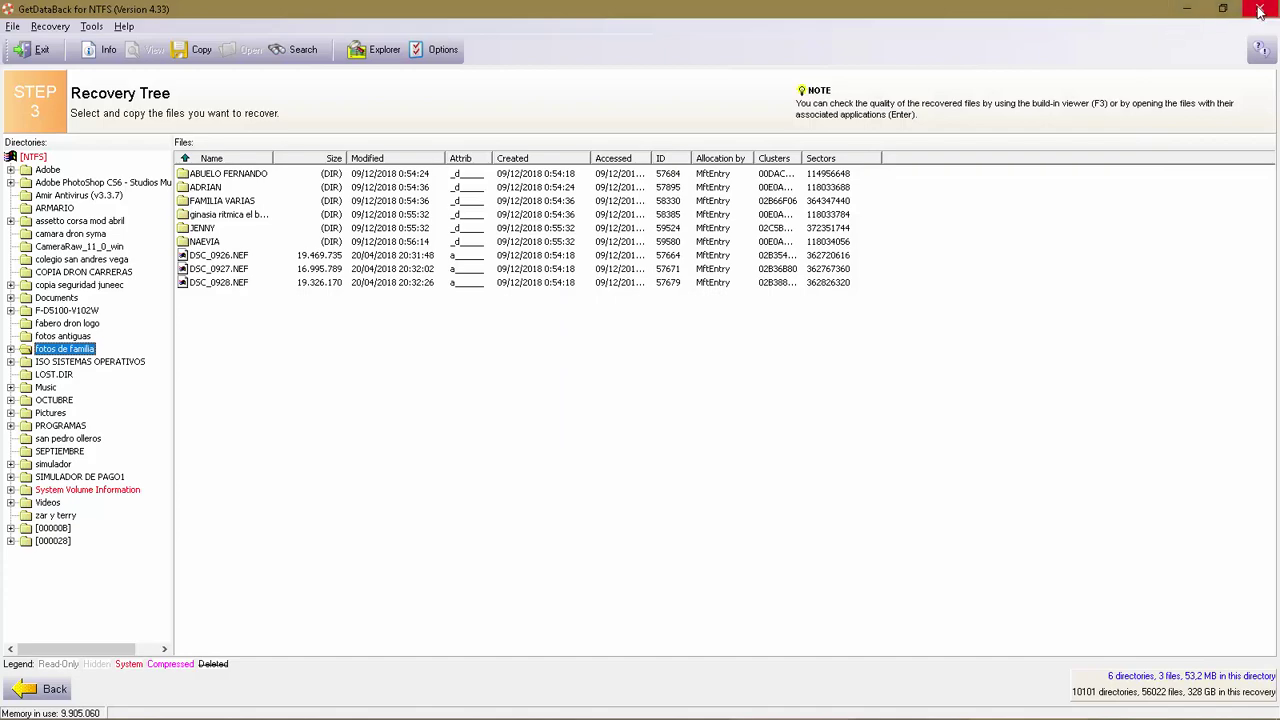
Minimize the recovery program and check the photos copied to "fotos antiguas" inside the desktop folder "copia seguridad 2".
click(1187, 10)
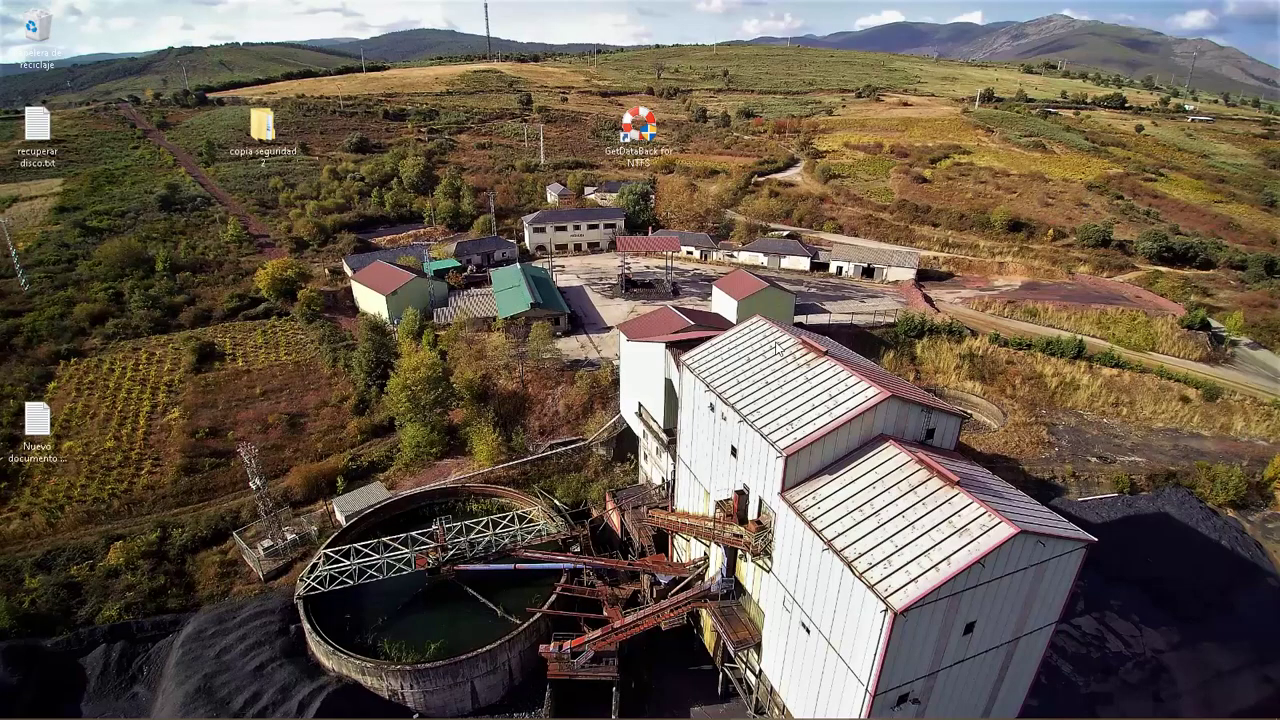
click(259, 136)
double_click(259, 136)
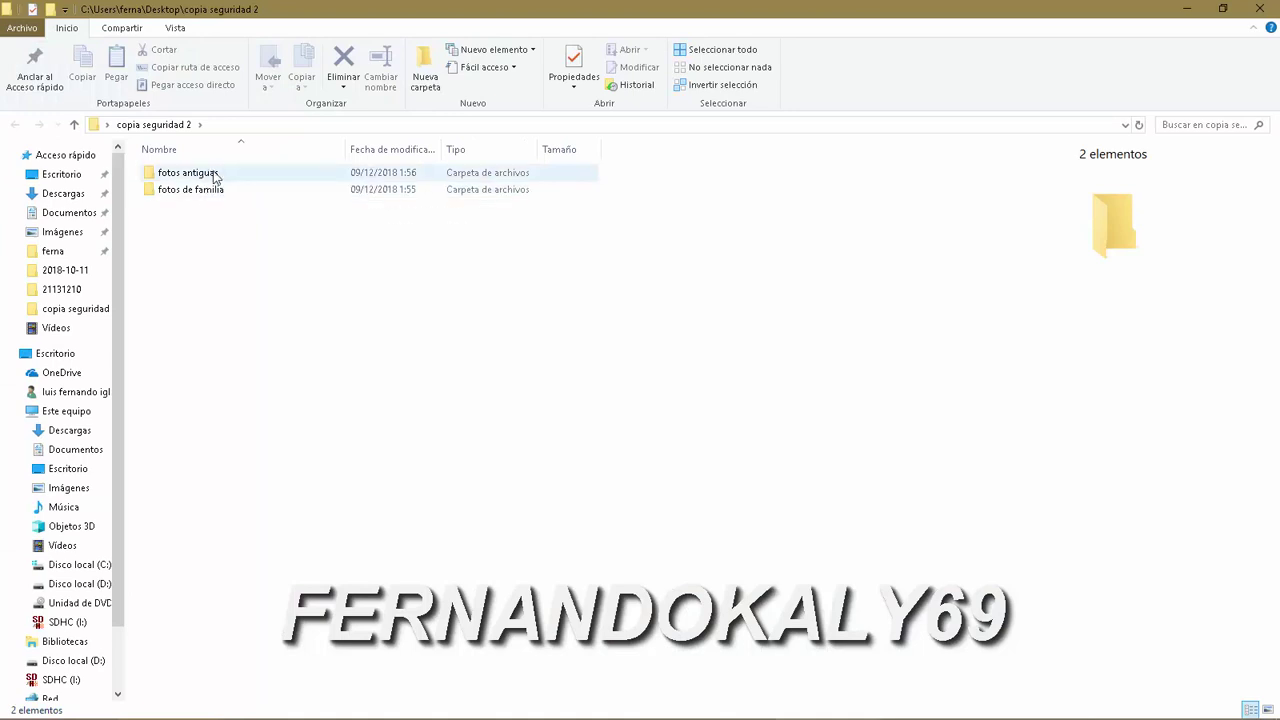
double_click(186, 175)
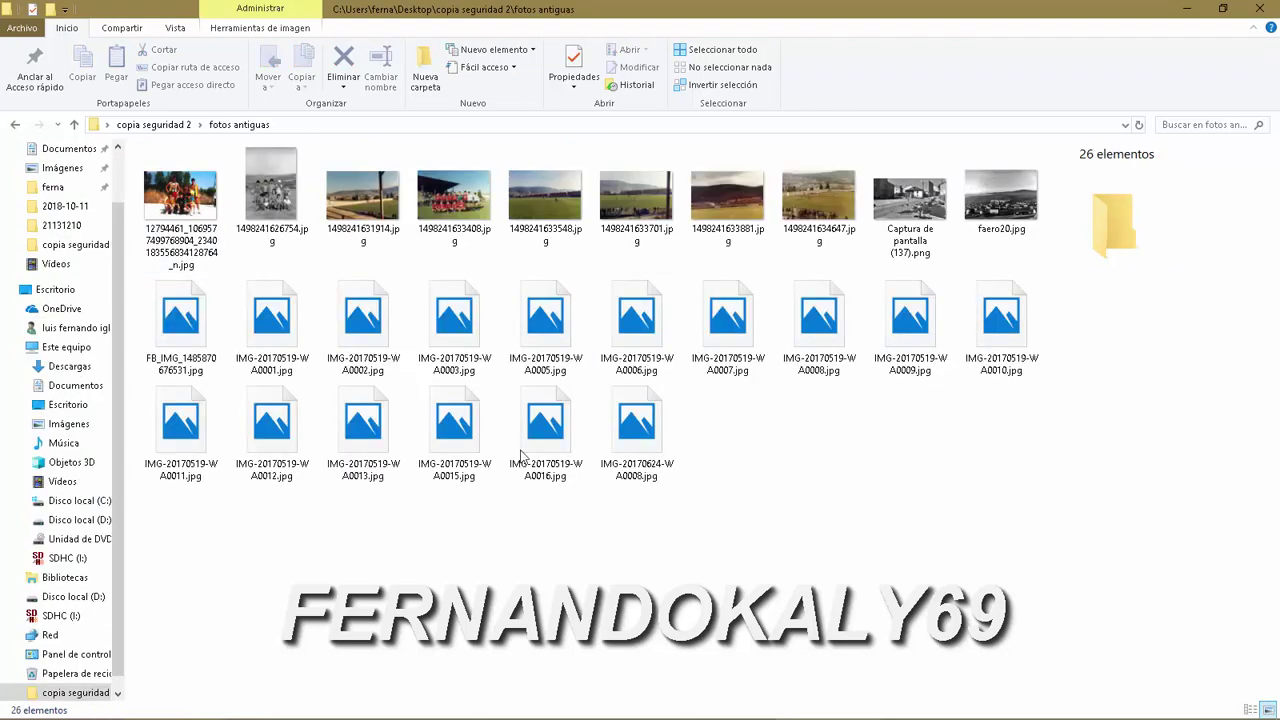
click(15, 124)
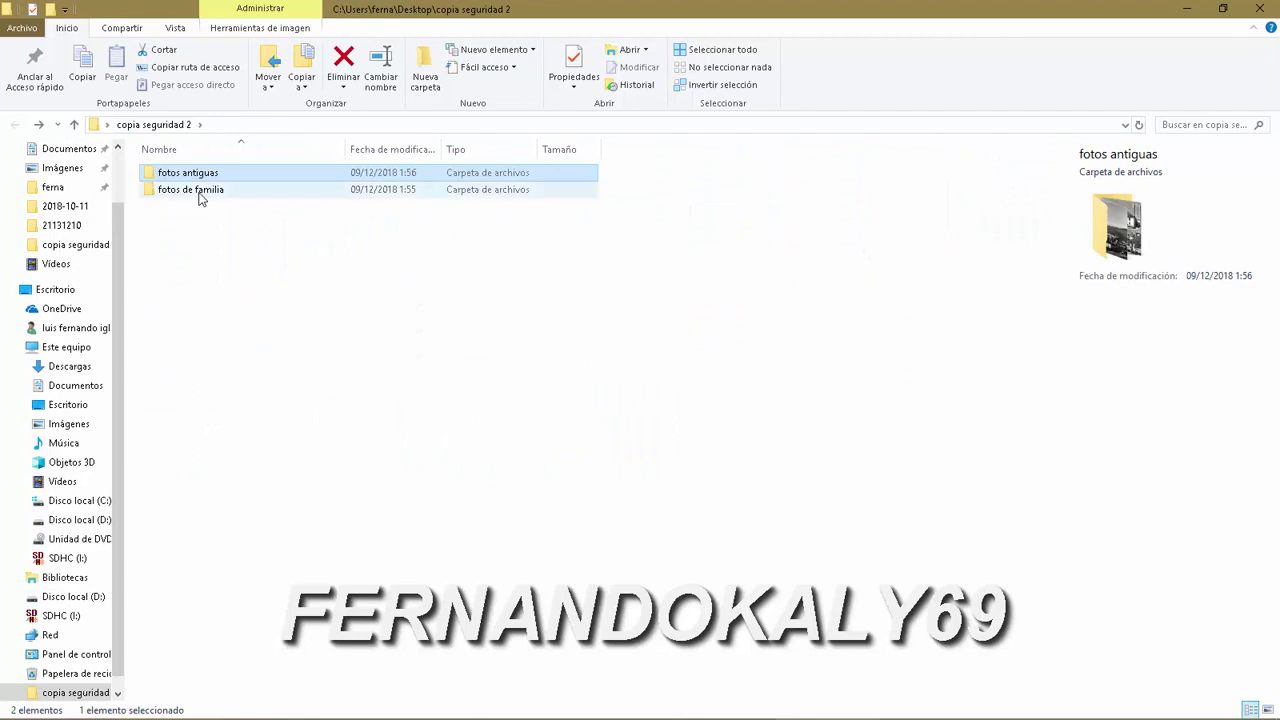
Open the copied "fotos de familia" folder and show its contents as very large icons.
mouse_move(199, 198)
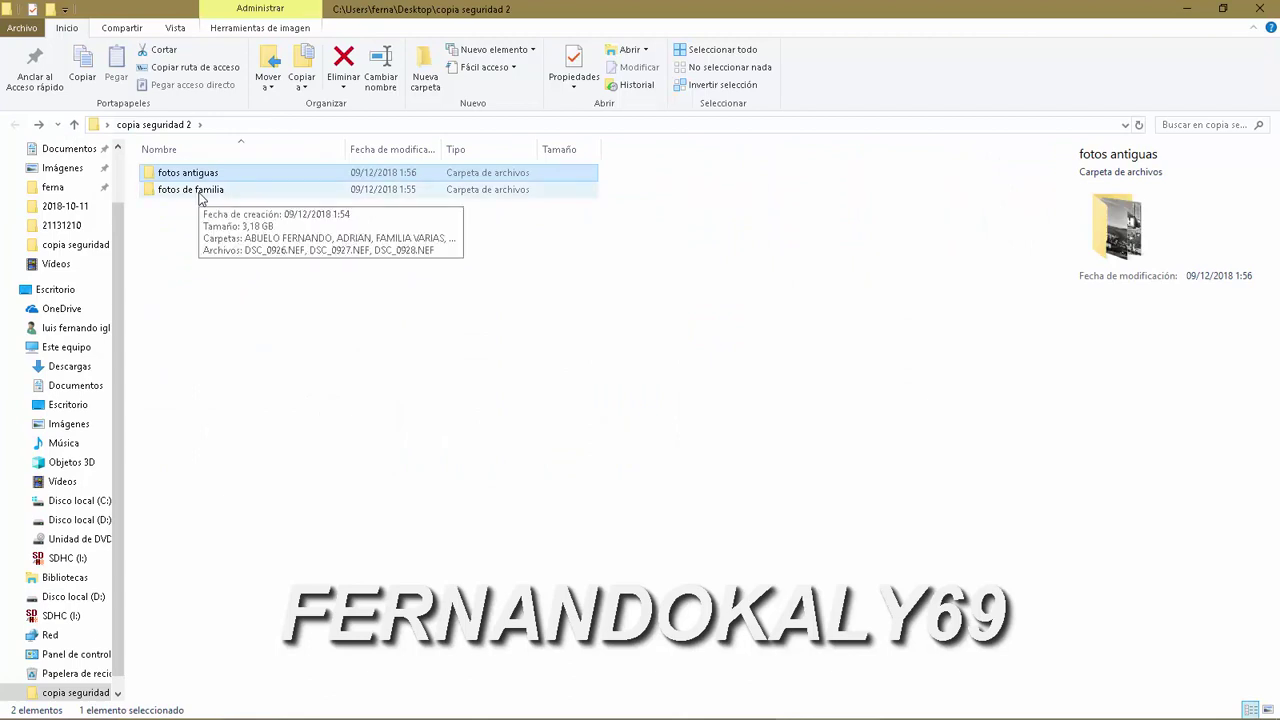
double_click(199, 198)
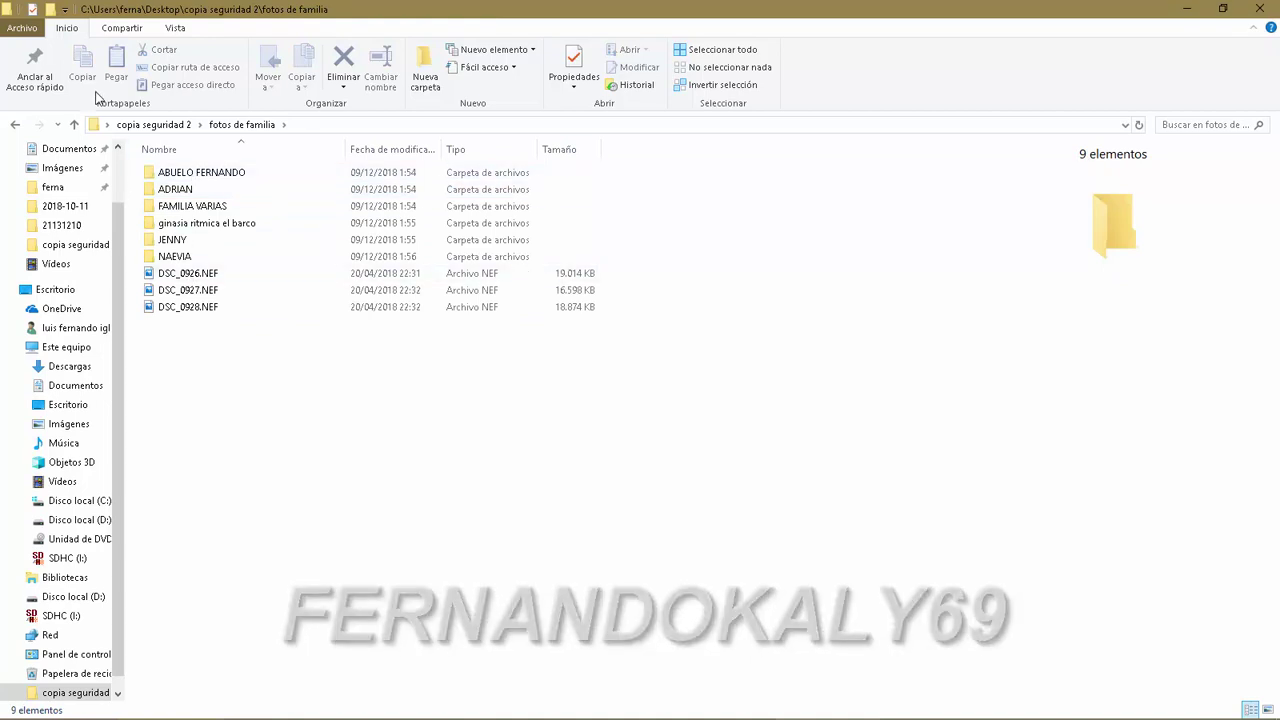
click(168, 30)
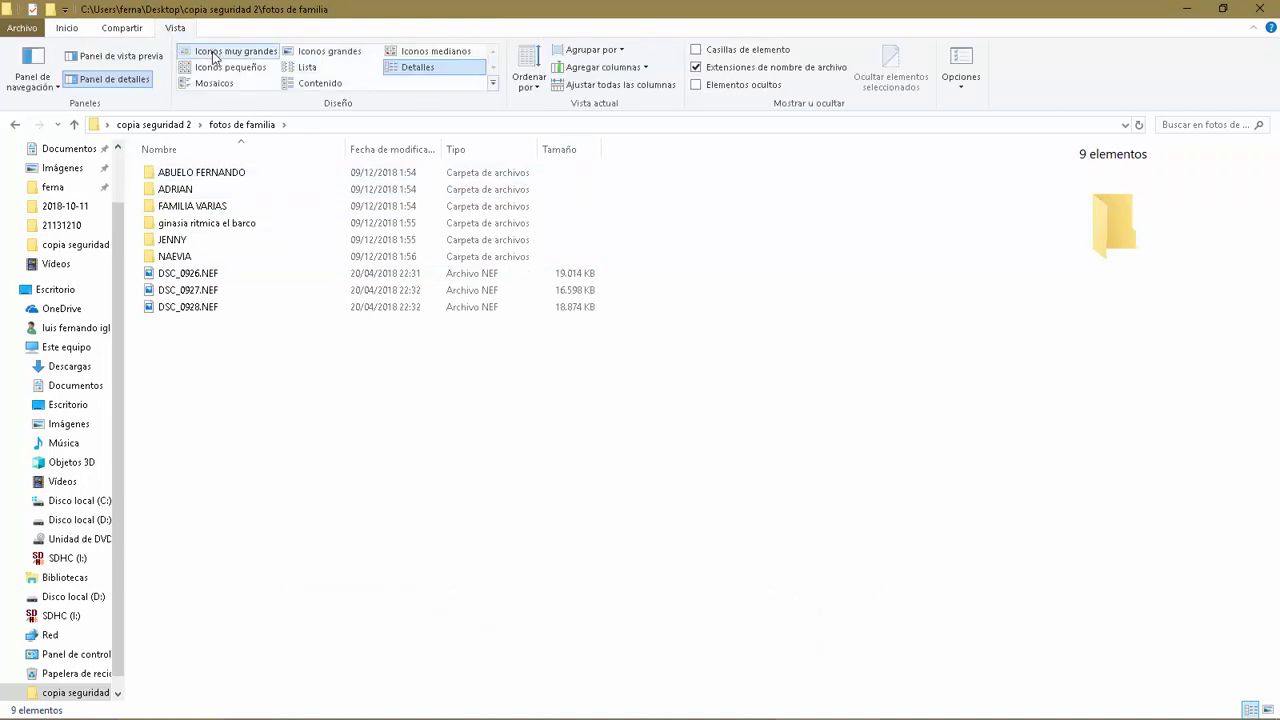
click(228, 51)
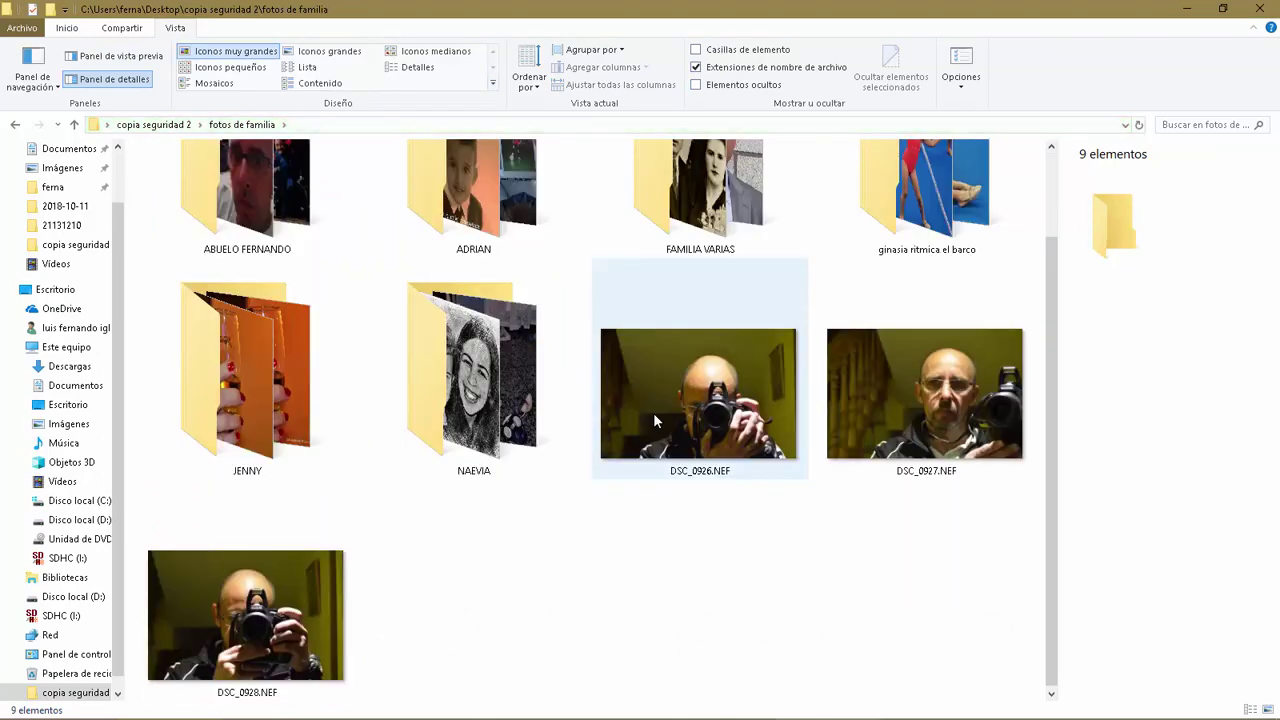
Look over the thumbnails of the recovered subfolders and NEF photos, and close the folder window.
mouse_move(653, 414)
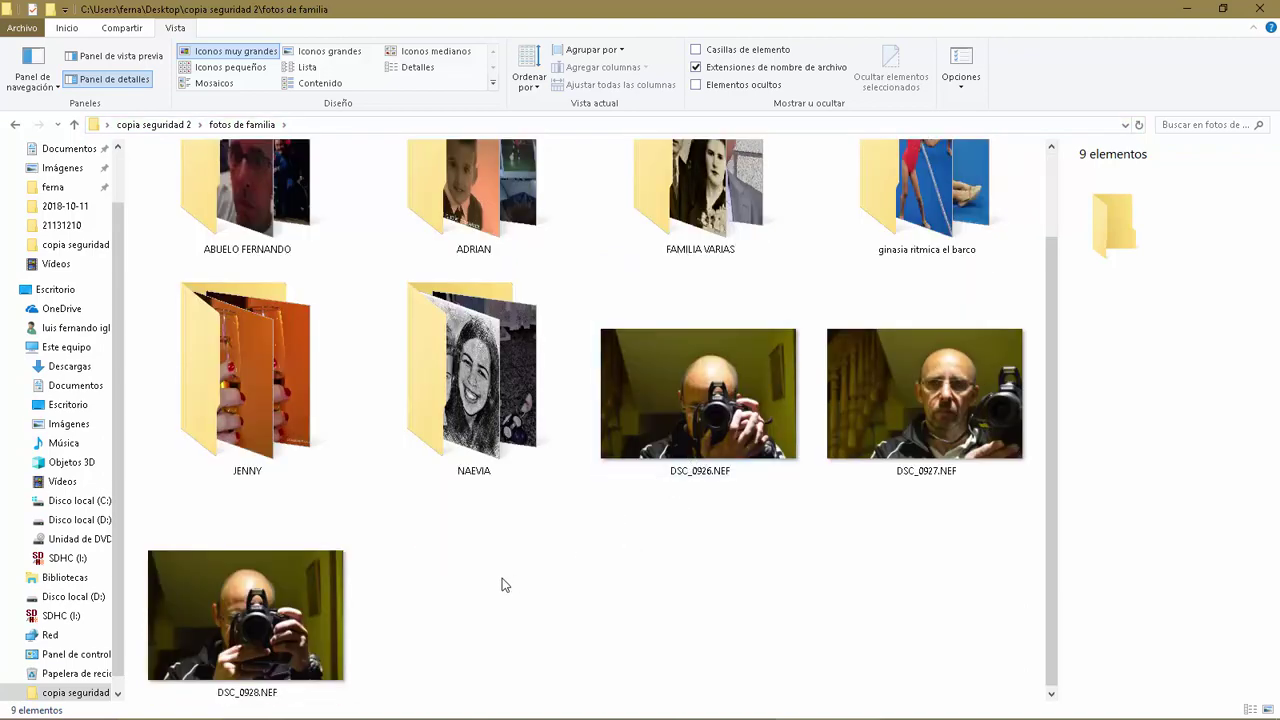
scroll(504, 585, up, 2)
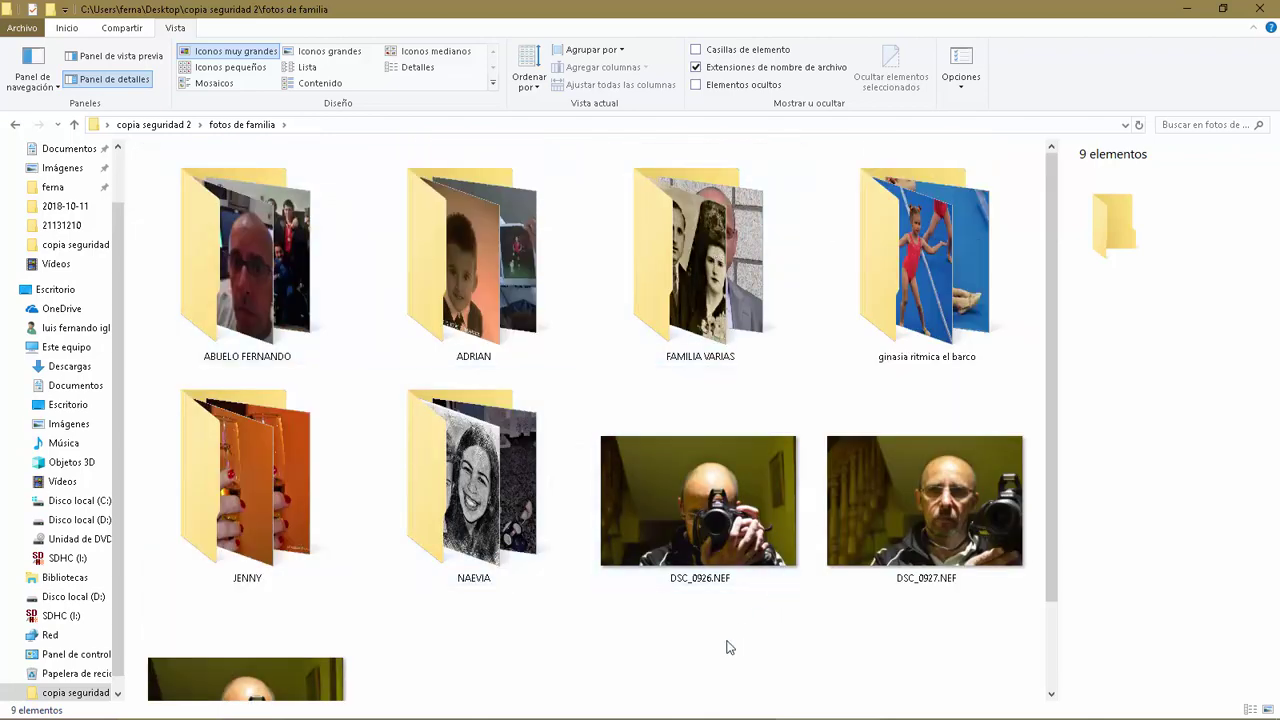
scroll(729, 646, down, 2)
scroll(659, 500, up, 1)
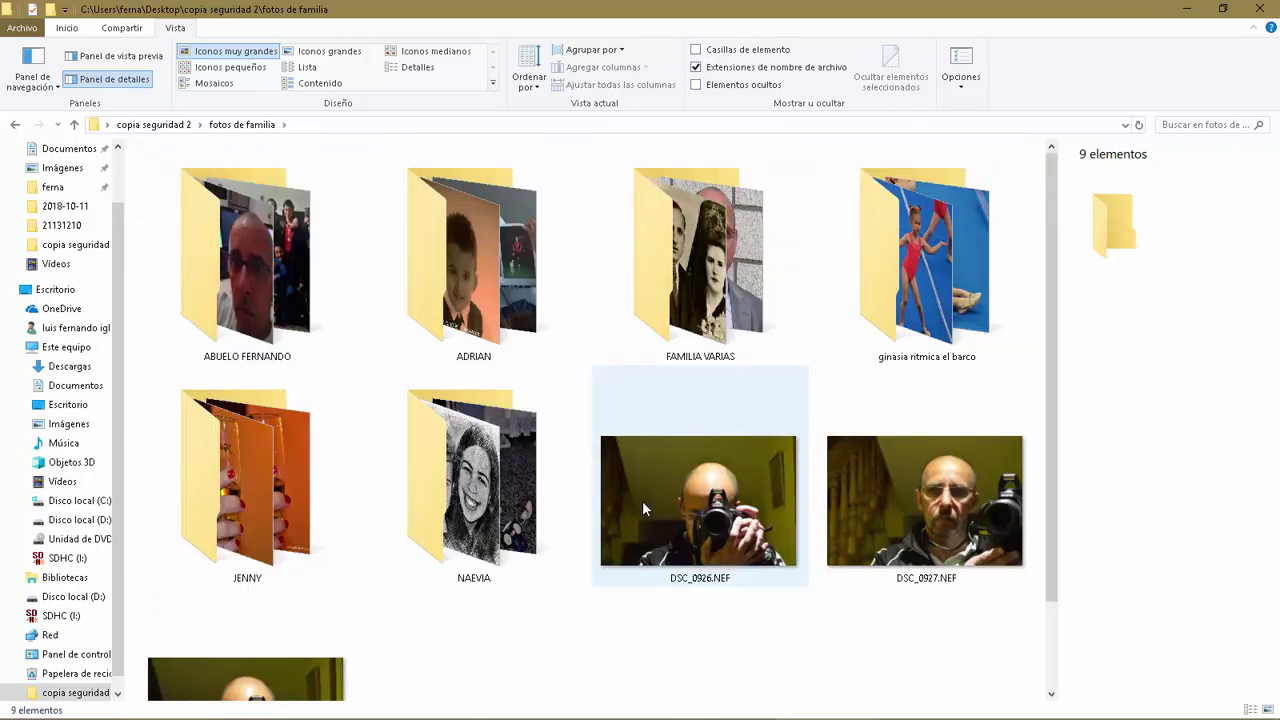
click(1262, 10)
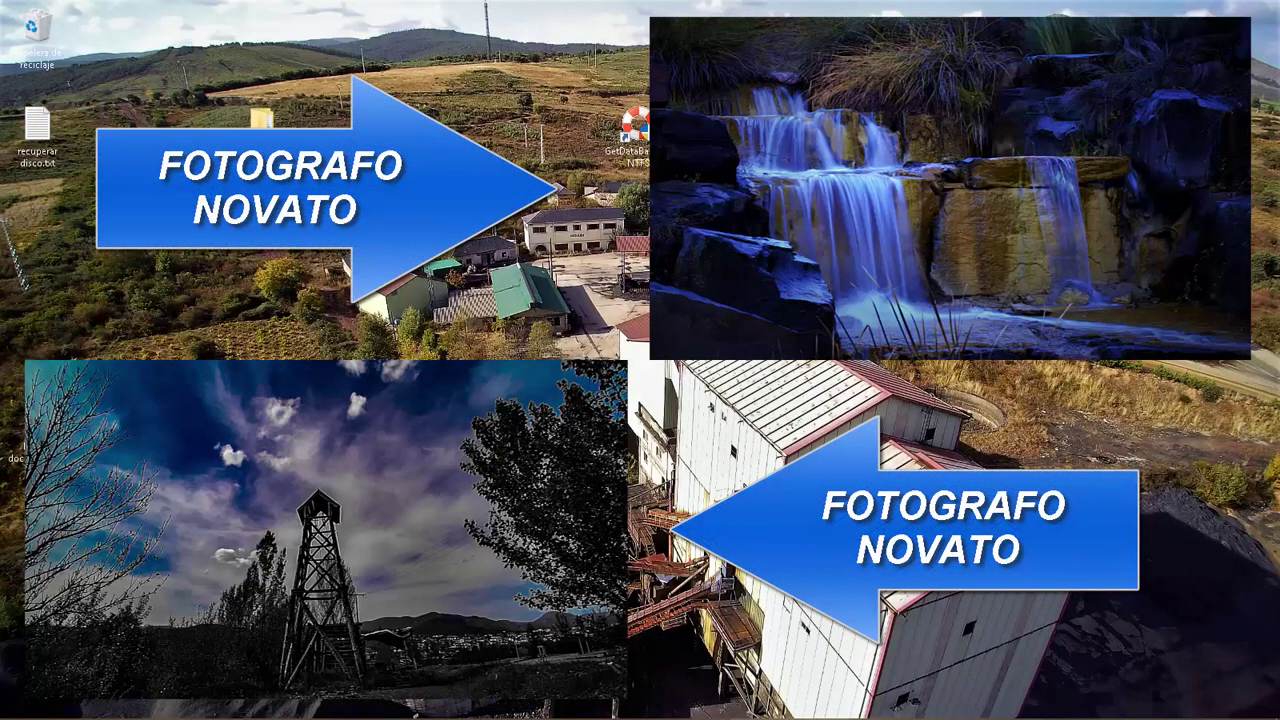